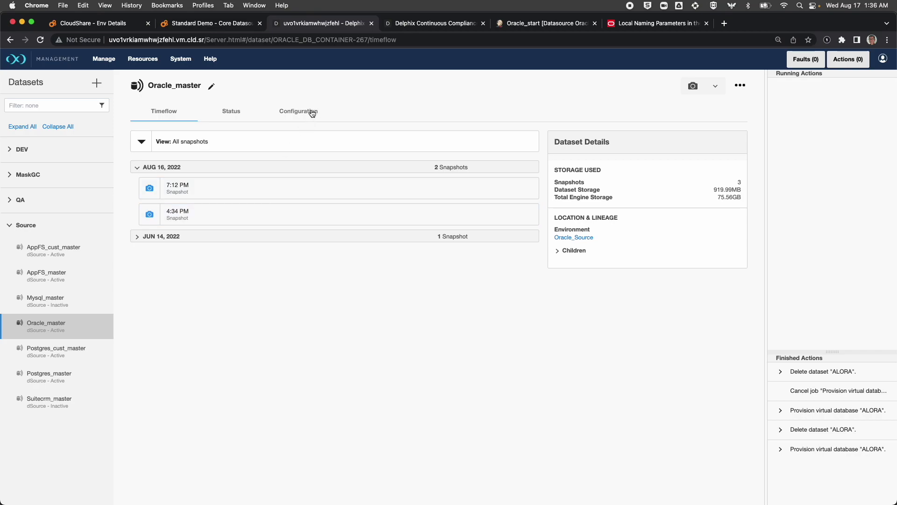
# Step: Highlight Oracle_master's SID in its source configuration, then switch to Terminal and SSH into the orasource host as root, entering the root password
pyautogui.moveTo(162, 230); pyautogui.dragTo(153, 228)
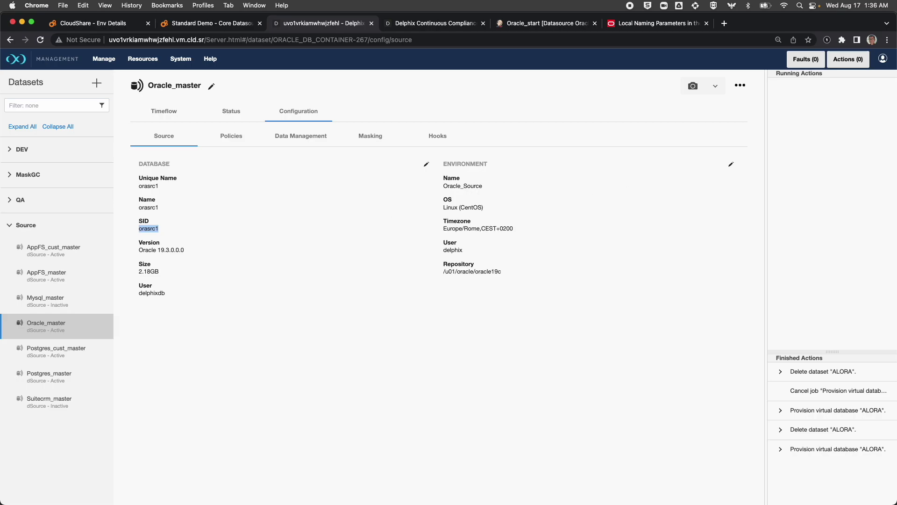
pyautogui.press('super+Tab')
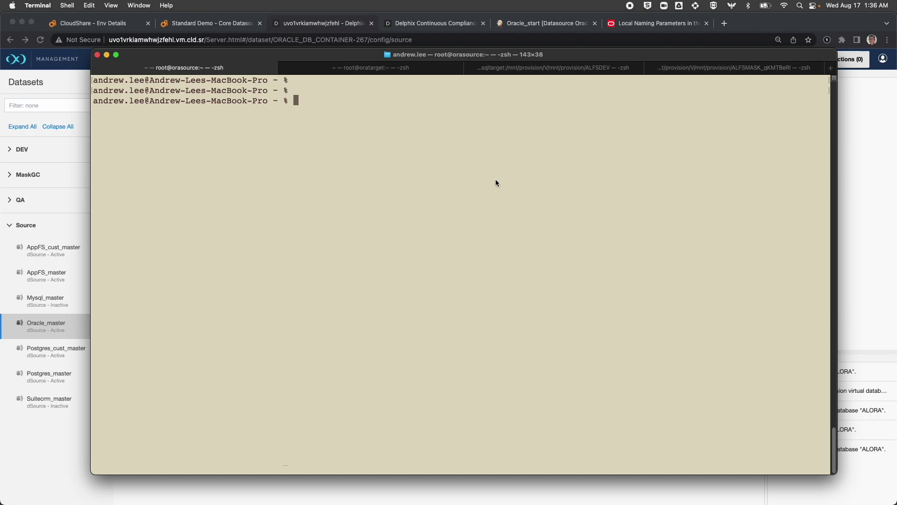
pyautogui.press('Up')
pyautogui.press('Up')
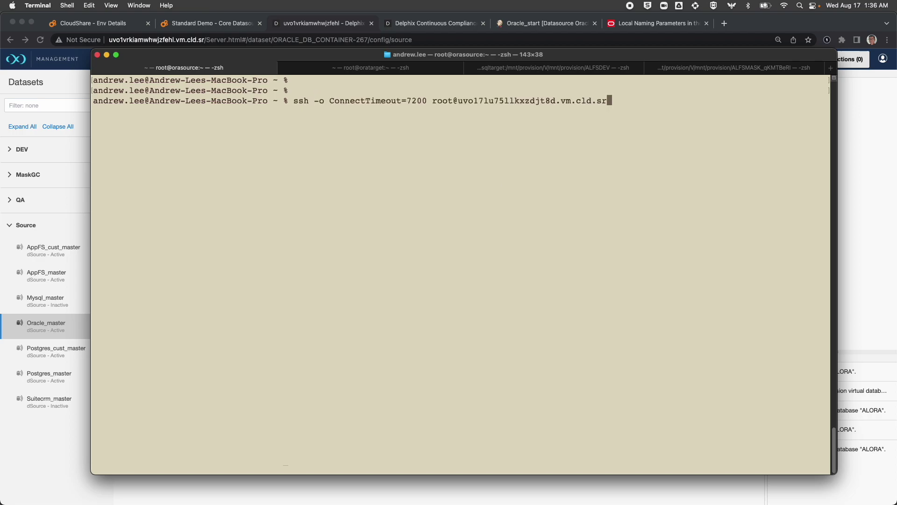
pyautogui.press('Return')
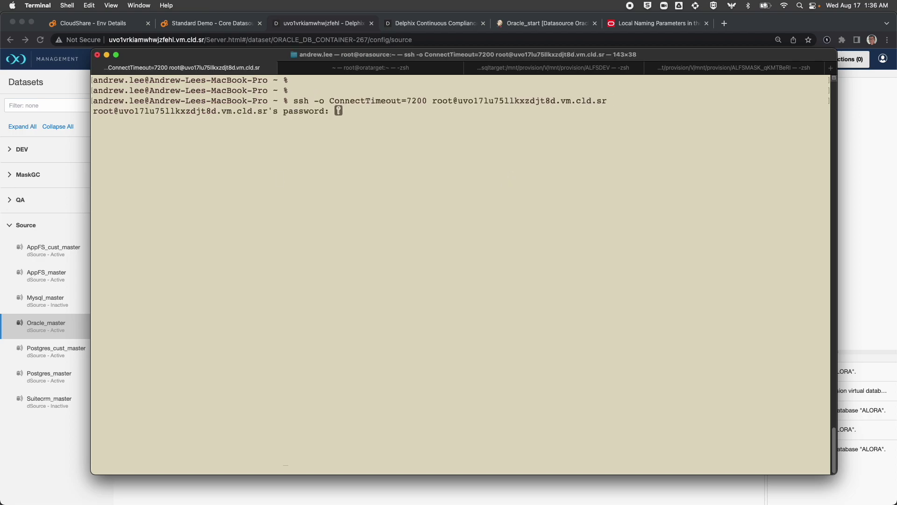
pyautogui.press('Return')
pyautogui.press('Return')
pyautogui.press('Return')
# Step: Change to the delphix user with "su - delphix" on orasource and print the $ORACLE_SID variable
pyautogui.write('su - delphix')
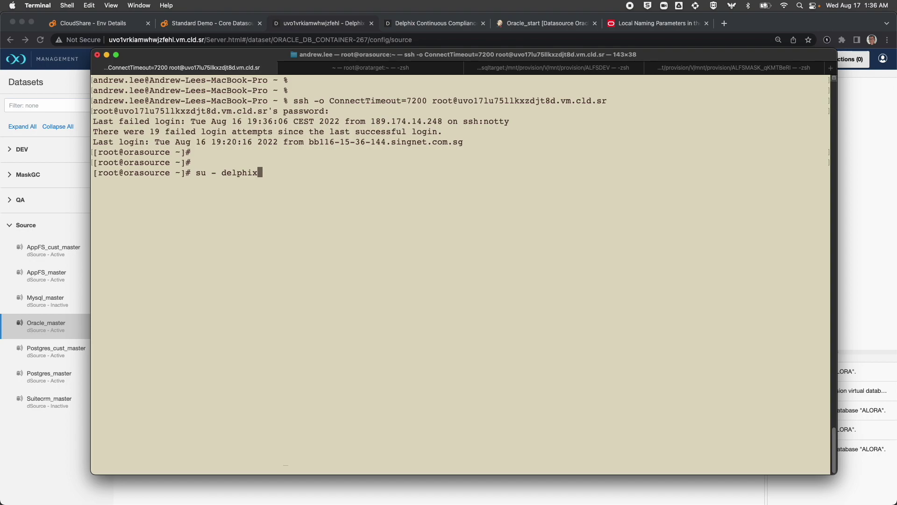
pyautogui.press('Return')
pyautogui.press('Return')
pyautogui.press('Return')
pyautogui.write('echo ')
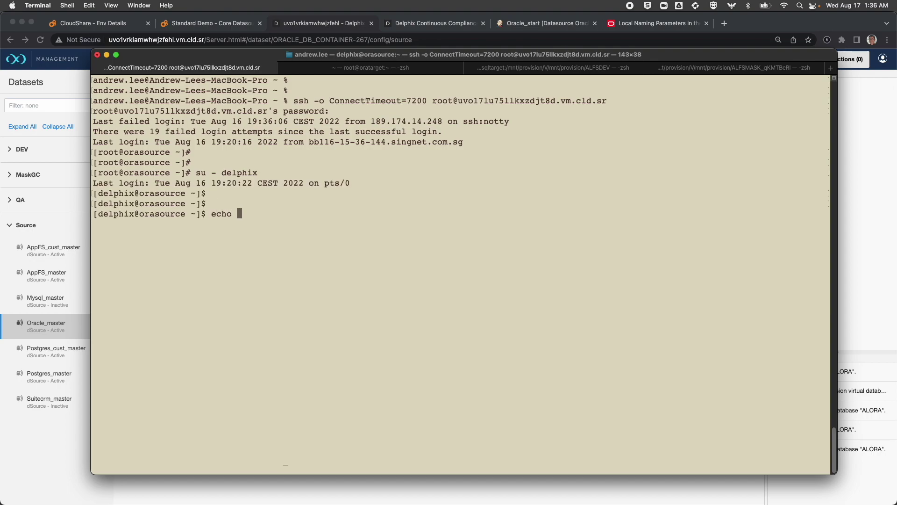
pyautogui.write('$ORACLE_SID')
pyautogui.press('Return')
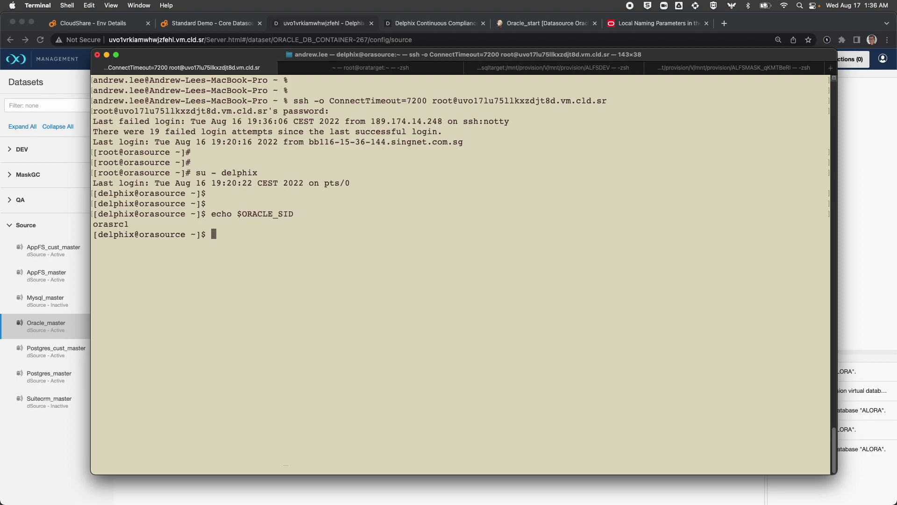
pyautogui.press('Return')
pyautogui.press('Return')
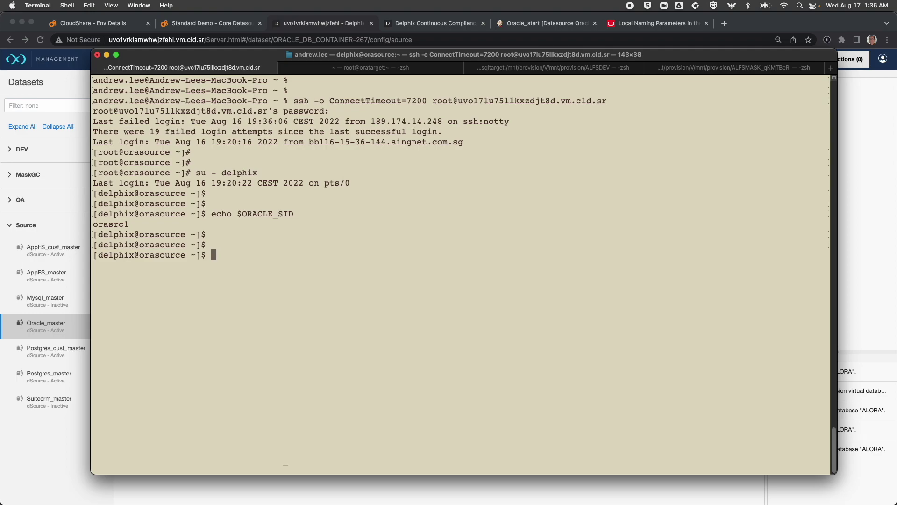
# Step: Connect to the source database with "sqlplus / as sysdba"
pyautogui.write('sqlplus / as sysdba')
pyautogui.press('Return')
pyautogui.press('Return')
pyautogui.press('Return')
# Step: Query the source database's name and open_mode from v$database
pyautogui.write('sele')
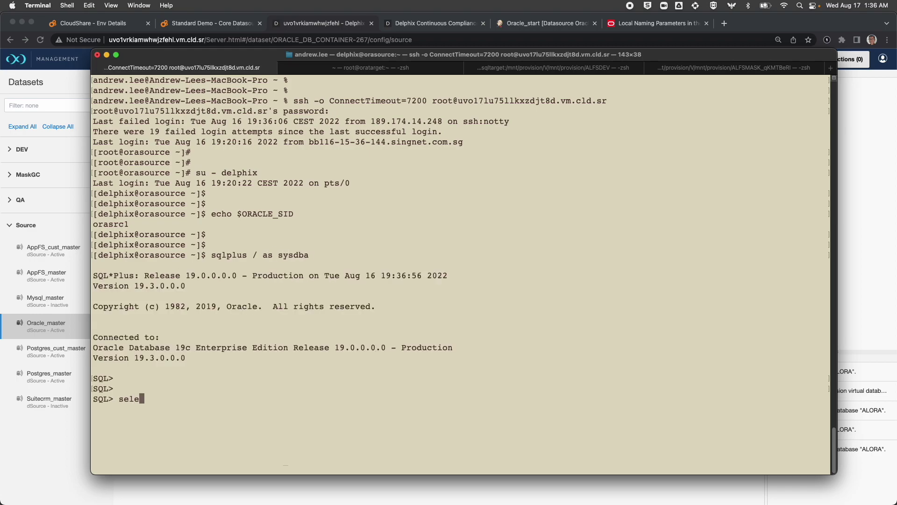
pyautogui.write('ct name, open_mode from v')
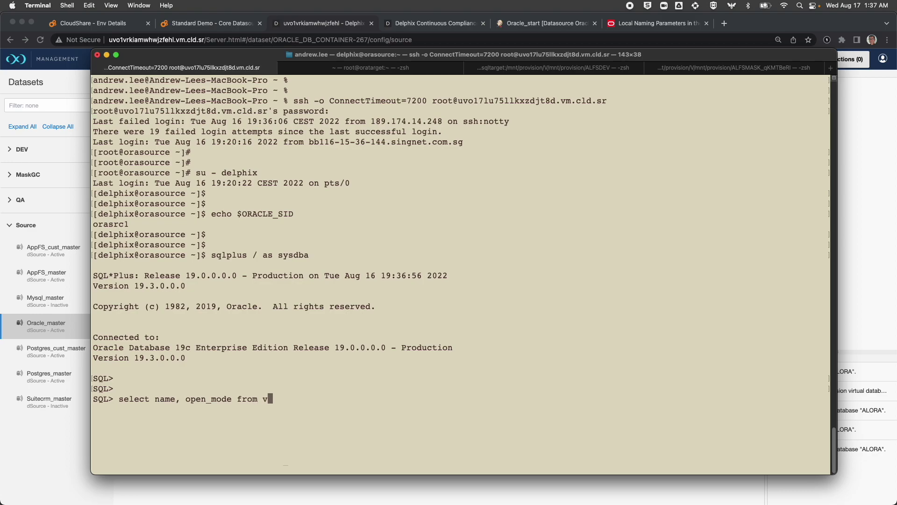
pyautogui.write('$database;')
pyautogui.press('Return')
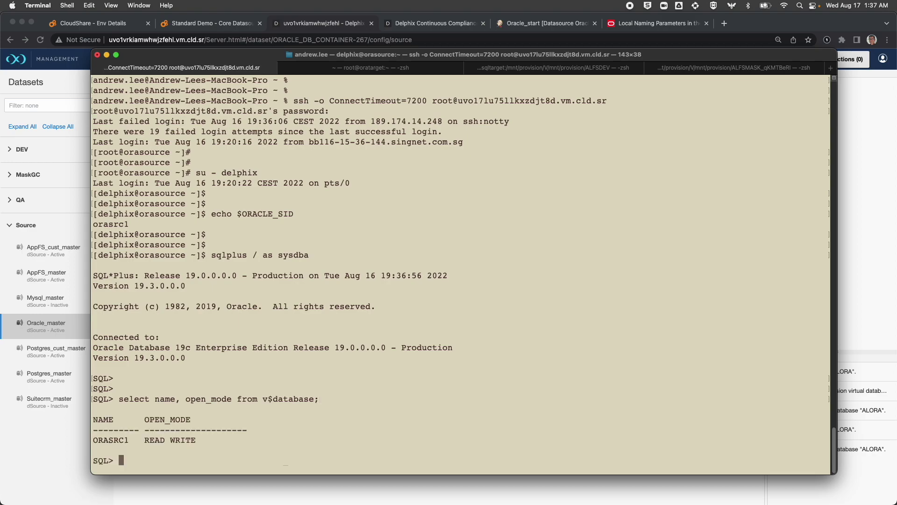
pyautogui.press('Return')
pyautogui.press('Return')
pyautogui.press('Return')
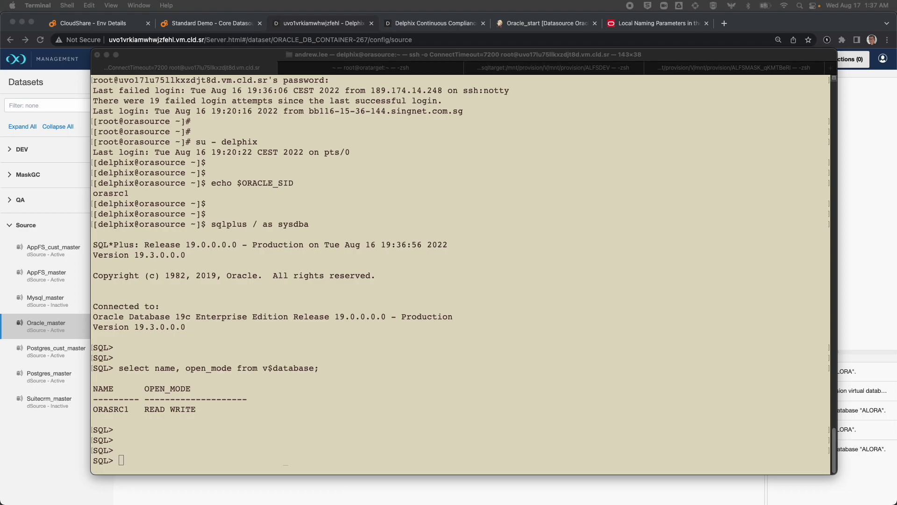
# Step: Query sum(bytes / (1024*1024)) as "DB Size in MB" from dba_data_files on the source database
pyautogui.click(536, 259)
pyautogui.write('select sum(bytes / (1024*1024)) "DB Size in MB" from dba_data_files;')
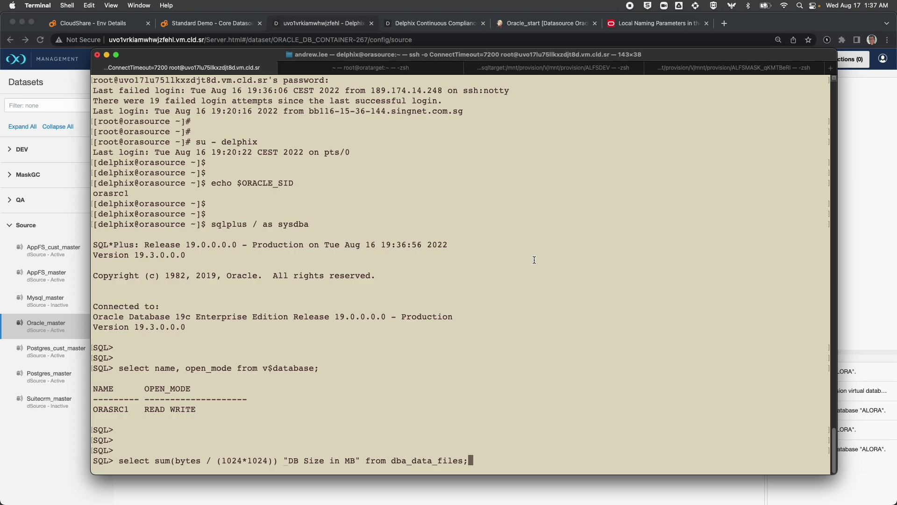
pyautogui.press('Return')
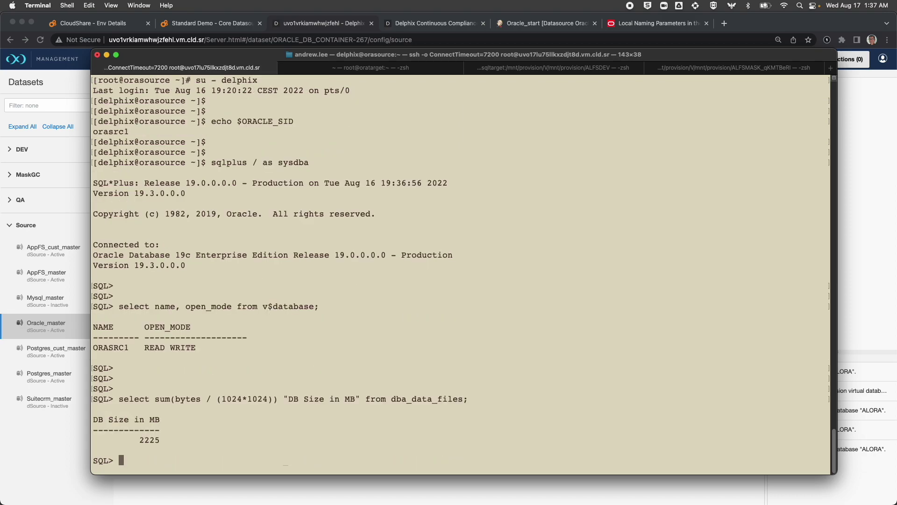
pyautogui.press('Return')
pyautogui.press('Return')
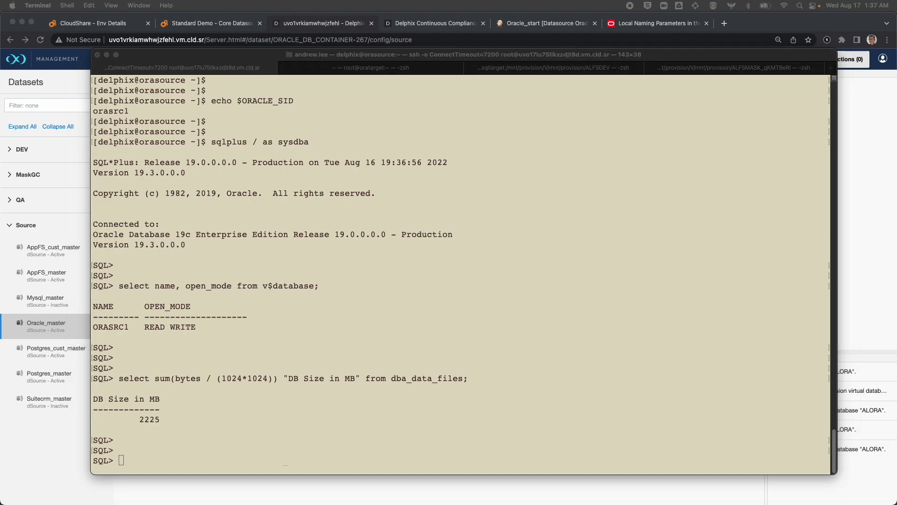
# Step: Query count(*) as "Count" from dba_tables on the source database
pyautogui.press('super+Tab')
pyautogui.write('select count(*) "Count" from dba_tables;')
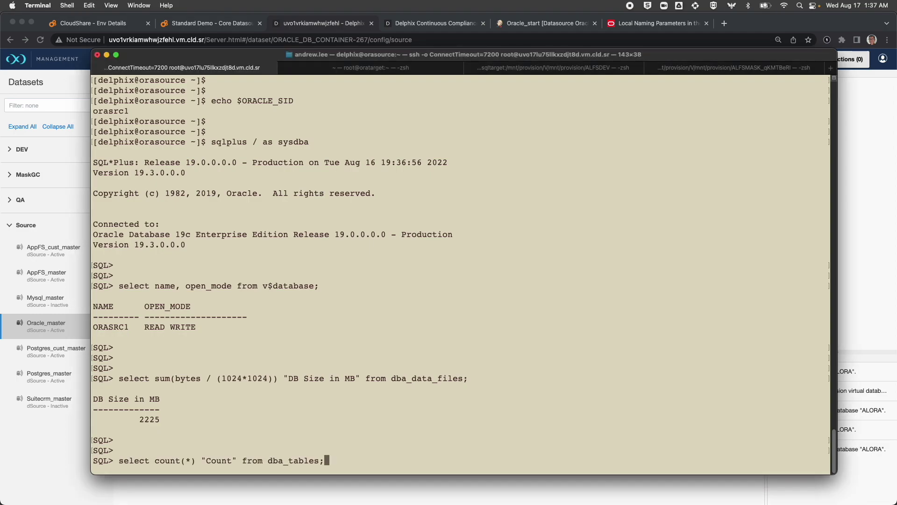
pyautogui.press('Return')
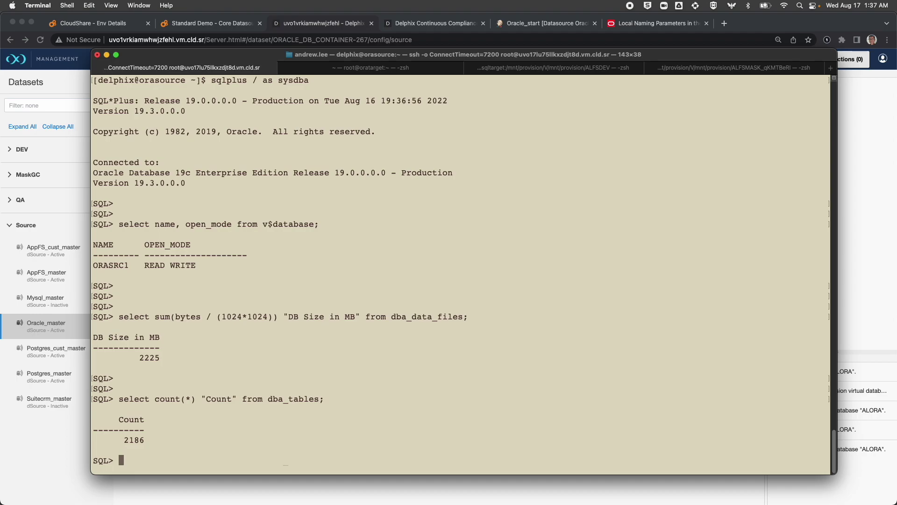
pyautogui.press('Return')
pyautogui.press('Return')
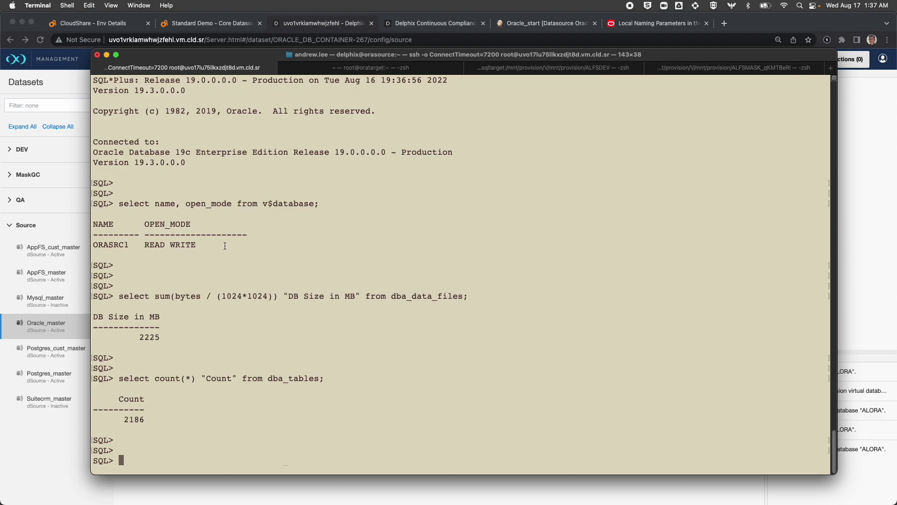
# Step: In the oratarget terminal session, reuse the earlier ssh command with ConnectTimeout=7200 to log in as root, entering the root password
pyautogui.click(349, 70)
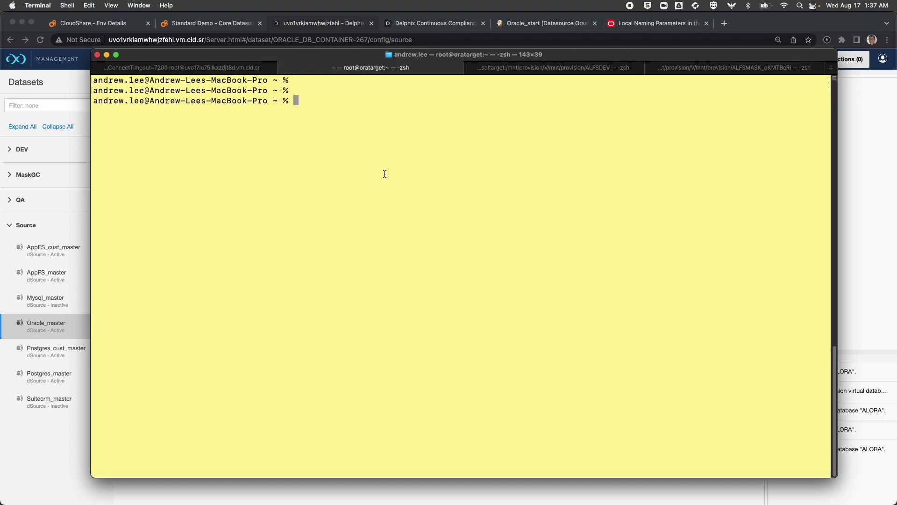
pyautogui.press('Up')
pyautogui.press('Up')
pyautogui.press('Return')
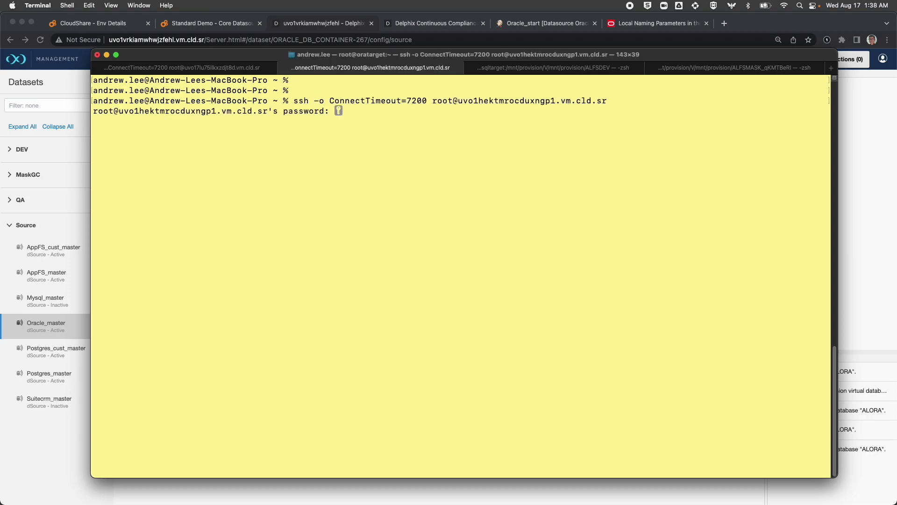
pyautogui.press('Return')
pyautogui.press('Return')
pyautogui.press('Return')
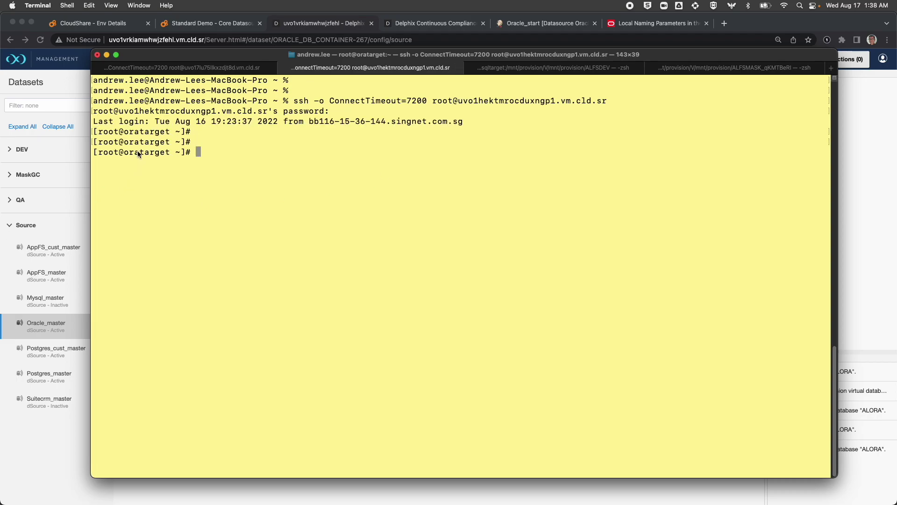
# Step: Change to the delphix user on oratarget with "su - delphix"
pyautogui.moveTo(162, 153); pyautogui.dragTo(169, 155)
pyautogui.click(245, 158)
pyautogui.write('su - delphix')
pyautogui.press('Return')
pyautogui.press('Return')
pyautogui.press('Return')
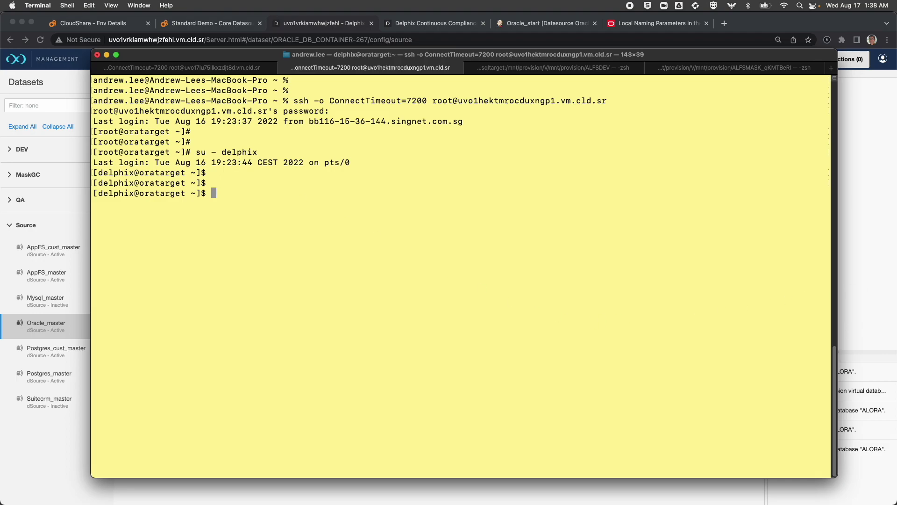
# Step: Run a watch command on oratarget that shows "df -h |grep AL" and "ps -ef |grep pmon |grep AL" under echoed headings
pyautogui.press('super+Tab')
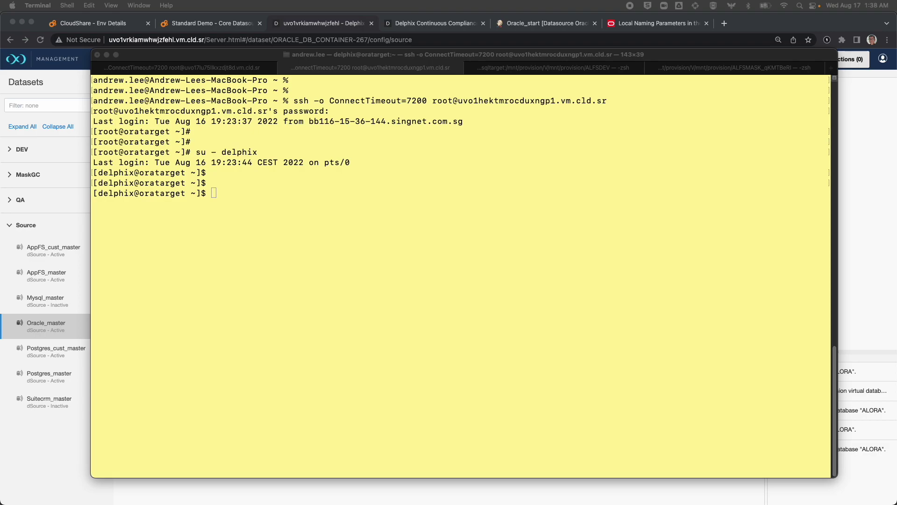
pyautogui.click(463, 322)
pyautogui.write('watch \\ "echo \'df -h |grep AL\'; echo \'==============================\'; \\ df -h |grep AL; \\ echo; echo; \\ echo \'ps -ef |grep pmon |grep AL\'; echo \'==============================\'; \\ ps -ef |grep pmon |grep AL |grep -v grep"')
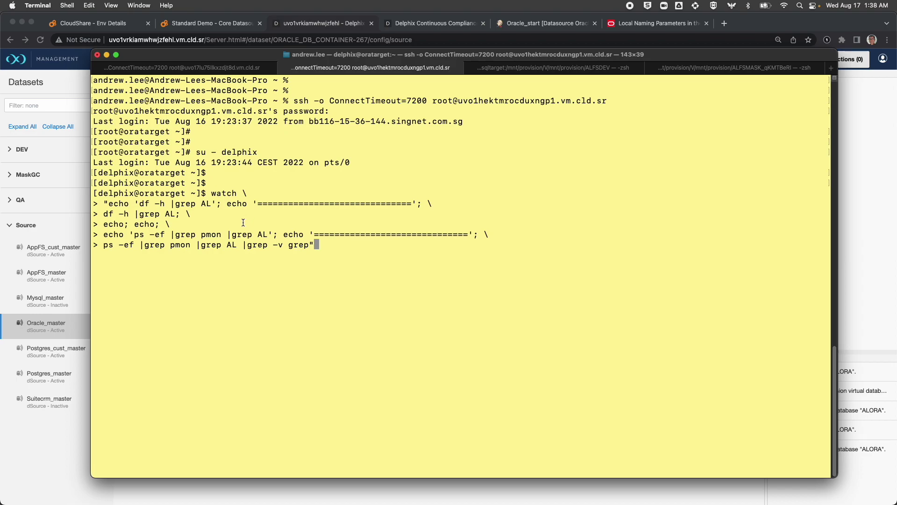
pyautogui.press('Return')
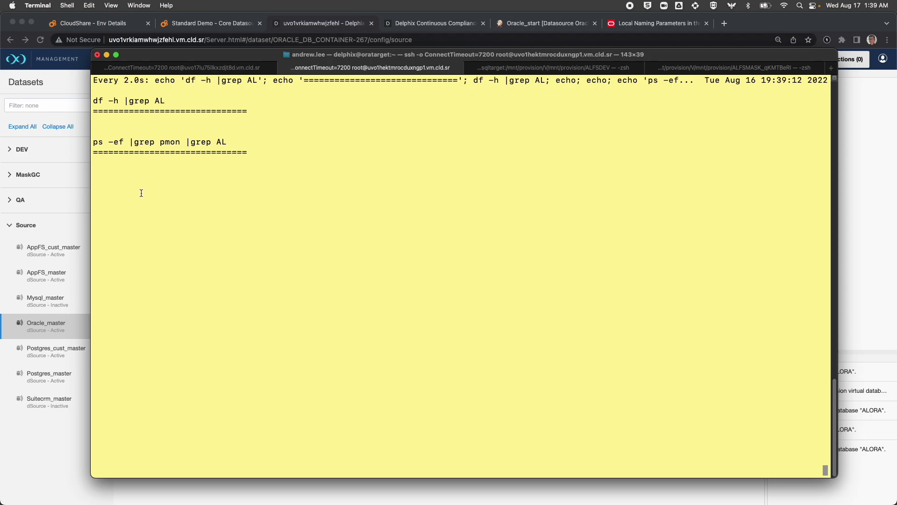
# Step: Back in Delphix, start provisioning a VDB from Oracle_master's Aug 16, 2022 7:12 PM snapshot with Oracle_Target as the target environment
pyautogui.click(70, 89)
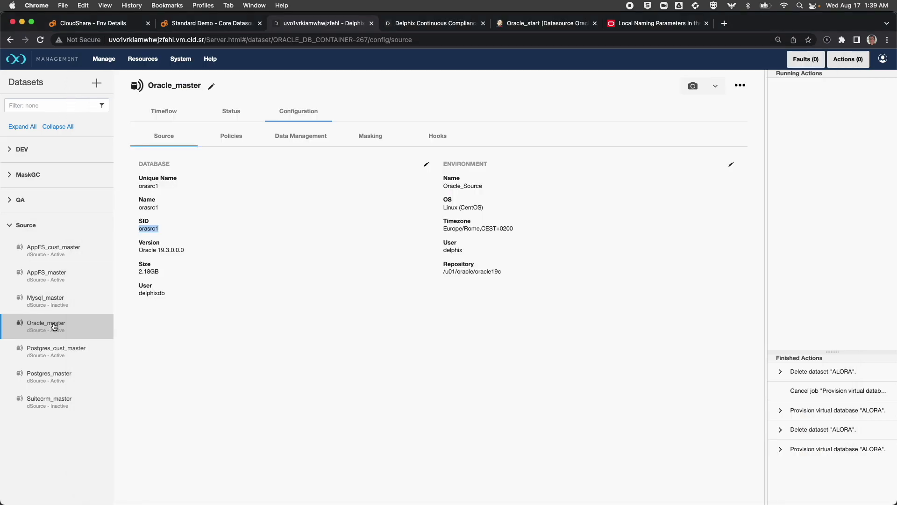
pyautogui.click(164, 111)
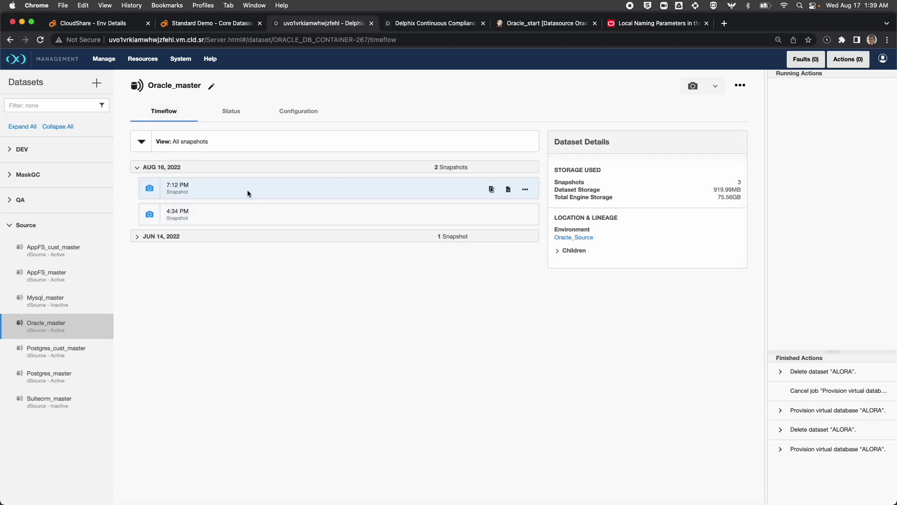
pyautogui.click(491, 189)
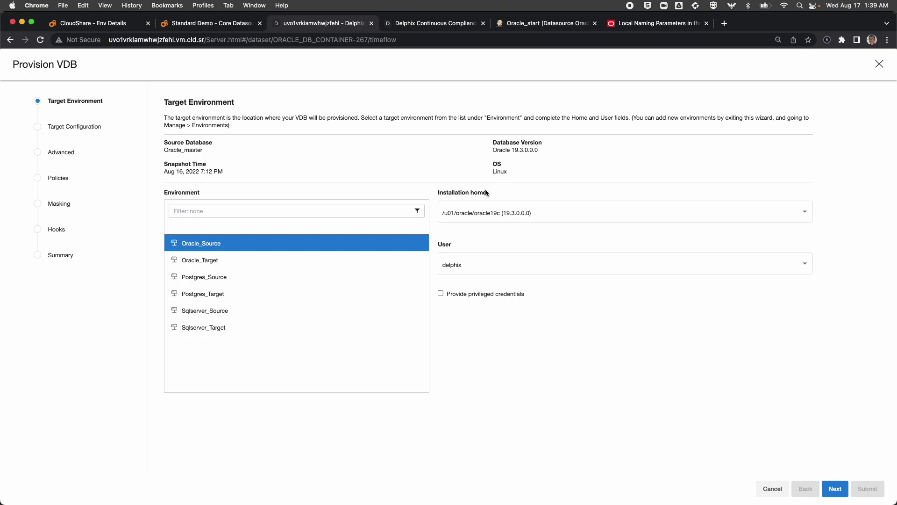
pyautogui.click(207, 263)
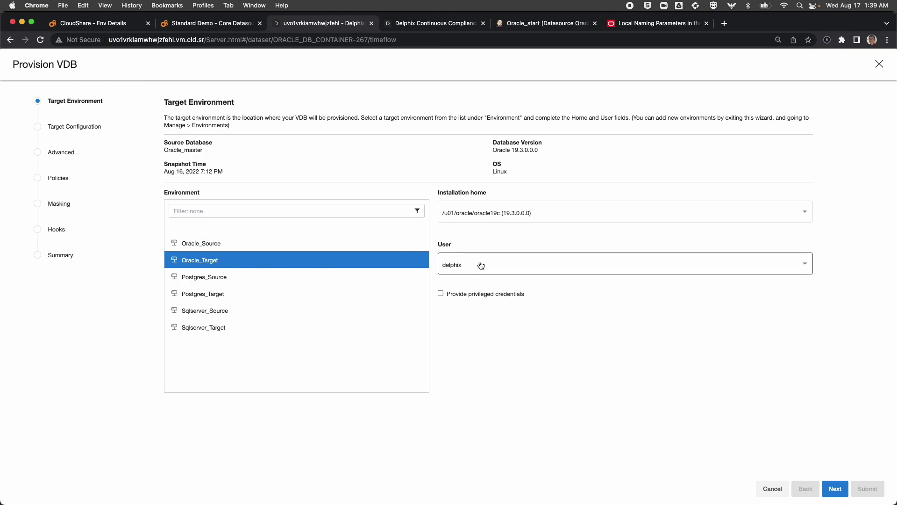
pyautogui.click(835, 488)
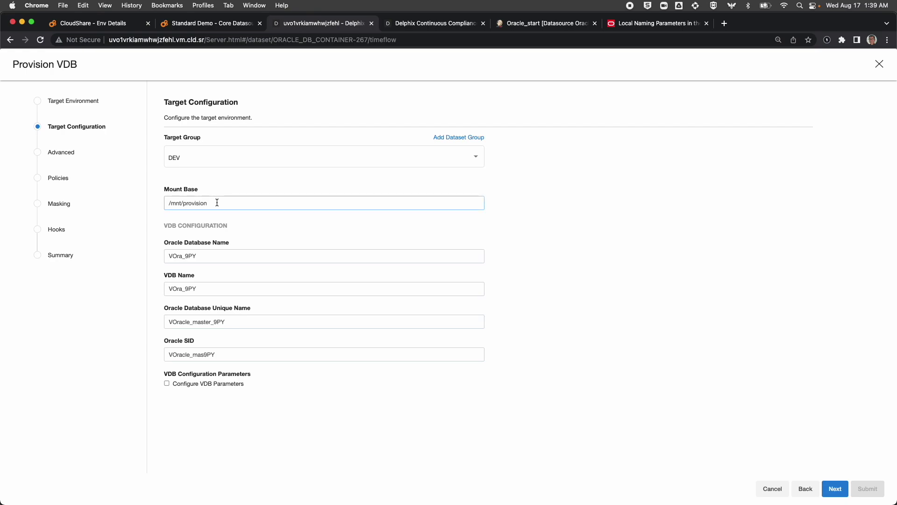
# Step: Set the Oracle Database Name to ALORA in the target configuration
pyautogui.click(210, 256)
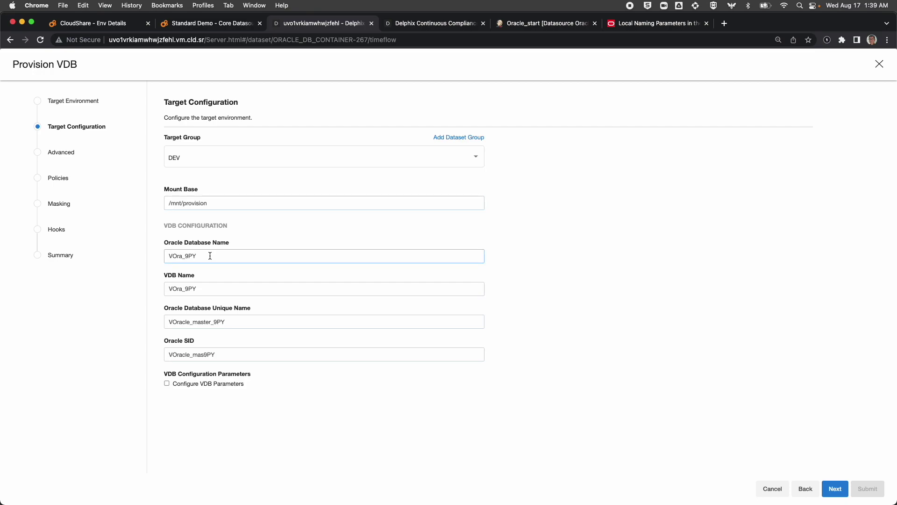
pyautogui.press('BackSpace')
pyautogui.press('BackSpace')
pyautogui.press('BackSpace')
pyautogui.press('BackSpace')
pyautogui.press('BackSpace')
pyautogui.press('BackSpace')
pyautogui.press('BackSpace')
pyautogui.press('BackSpace')
pyautogui.write('ALORA')
# Step: Set the Oracle Database Unique Name to ALORA
pyautogui.click(236, 322)
pyautogui.press('BackSpace')
pyautogui.press('BackSpace')
pyautogui.press('BackSpace')
pyautogui.press('BackSpace')
pyautogui.press('BackSpace')
pyautogui.press('BackSpace')
pyautogui.press('BackSpace')
pyautogui.press('BackSpace')
pyautogui.press('BackSpace')
pyautogui.press('BackSpace')
pyautogui.press('BackSpace')
pyautogui.press('BackSpace')
pyautogui.press('BackSpace')
pyautogui.press('BackSpace')
pyautogui.press('BackSpace')
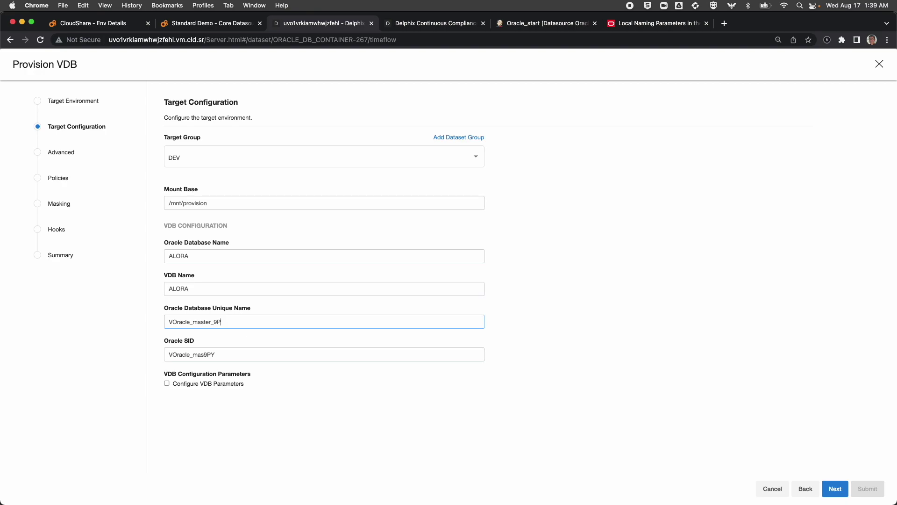
pyautogui.press('BackSpace')
pyautogui.press('BackSpace')
pyautogui.press('BackSpace')
pyautogui.write('ALORA')
# Step: Set the Oracle SID to ALORA, enable Configure VDB Parameters, and continue to the Advanced settings
pyautogui.moveTo(220, 355); pyautogui.dragTo(167, 351)
pyautogui.write('ALORA')
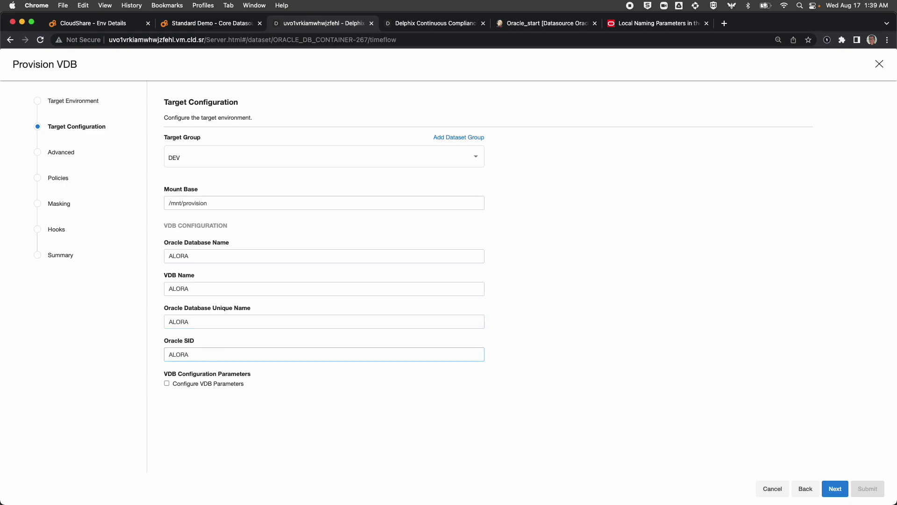
pyautogui.click(167, 384)
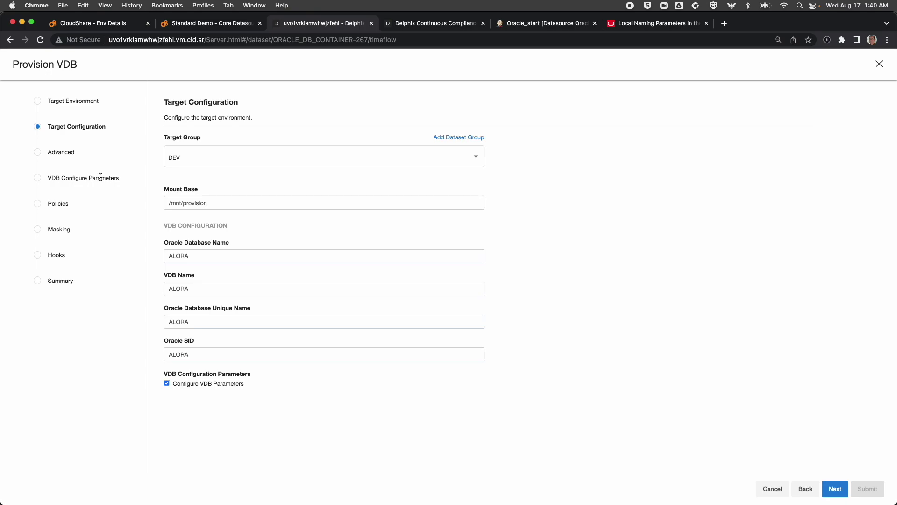
pyautogui.click(836, 492)
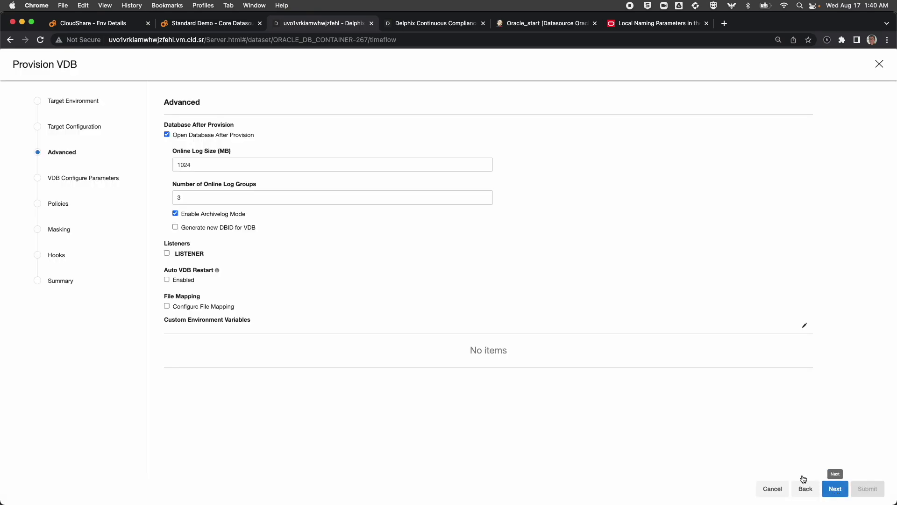
# Step: Keep the Advanced defaults, continue to VDB Configure Parameters, and review the Default template's parameters as a table and as text
pyautogui.click(835, 490)
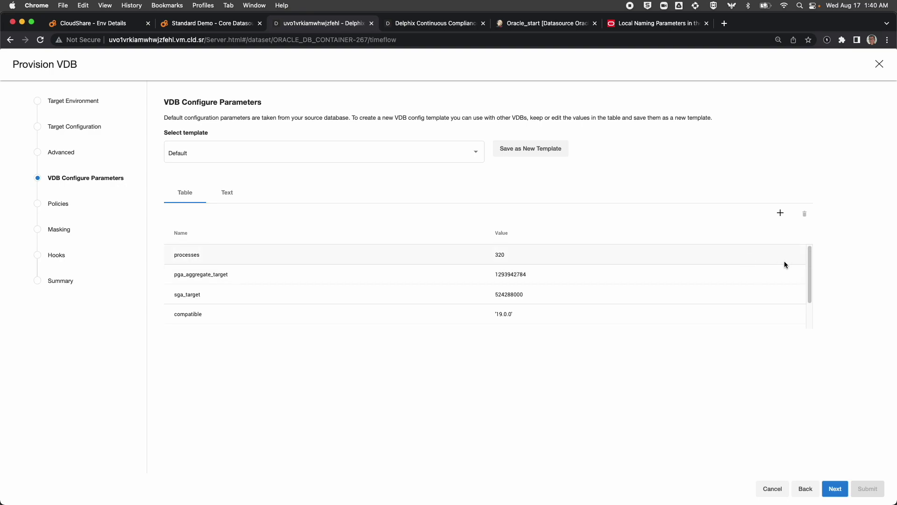
pyautogui.scroll(-1, 811, 269)
pyautogui.moveTo(811, 269)
pyautogui.mouseDown()
pyautogui.moveTo(812, 299)
pyautogui.moveTo(808, 254)
pyautogui.mouseUp()
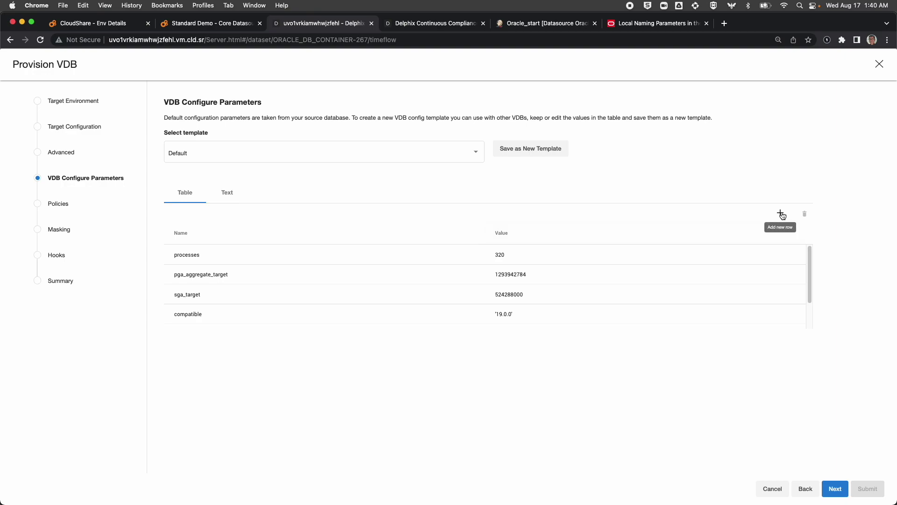
pyautogui.click(229, 200)
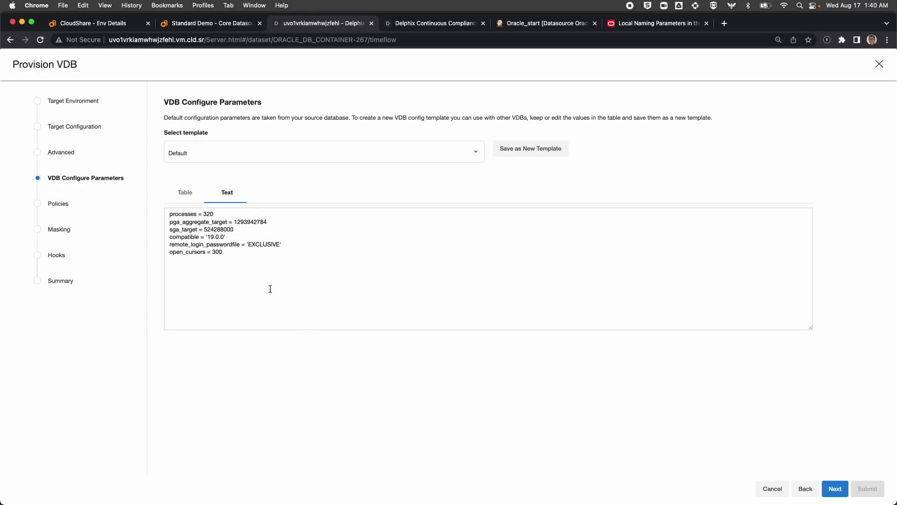
pyautogui.click(231, 250)
# Step: Keep the default parameters, policies, masking and hooks, continue to the summary, and submit the ALORA provisioning job
pyautogui.click(833, 490)
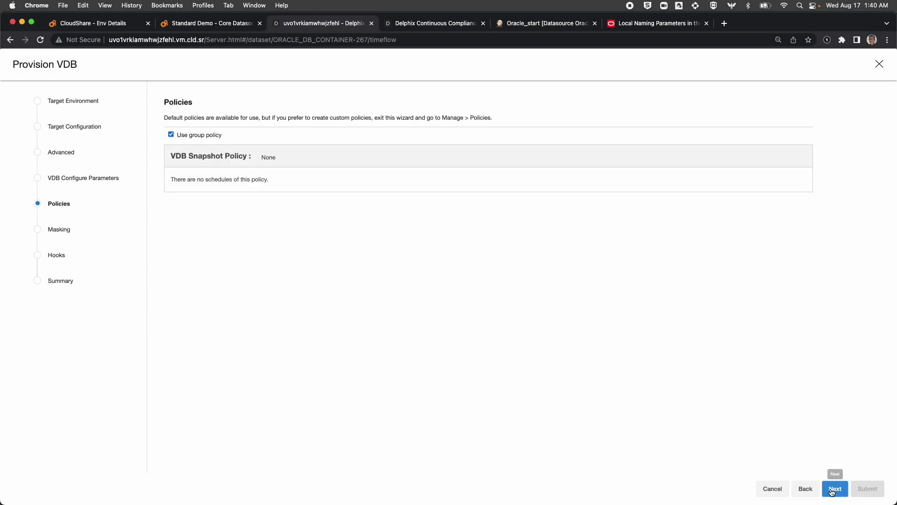
pyautogui.click(833, 491)
pyautogui.click(833, 490)
pyautogui.click(833, 491)
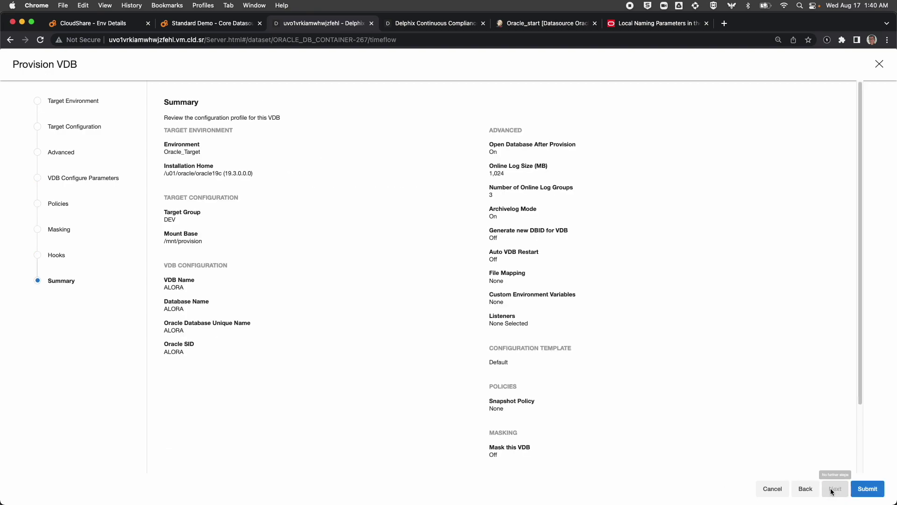
pyautogui.click(869, 489)
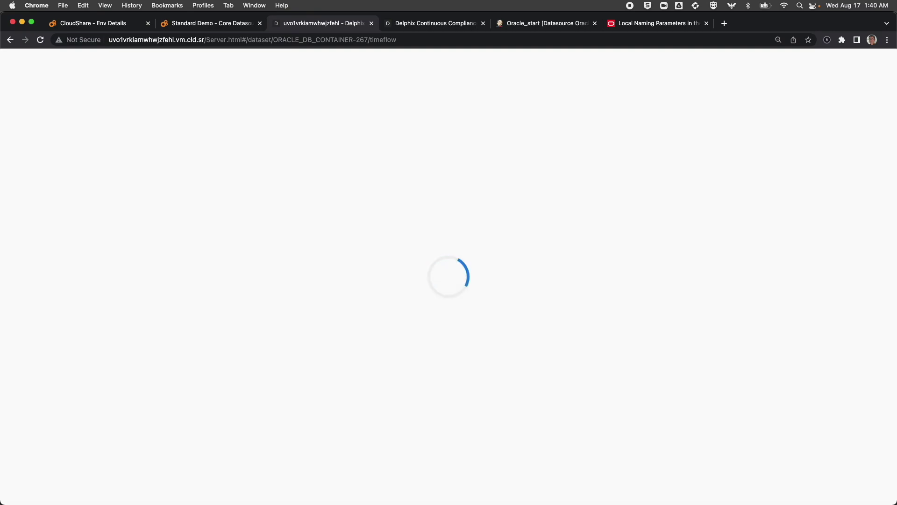
# Step: Switch to Terminal and watch the ALORA mounts and pmon process on the target host, keeping the Delphix action list in view
pyautogui.press('super+Tab')
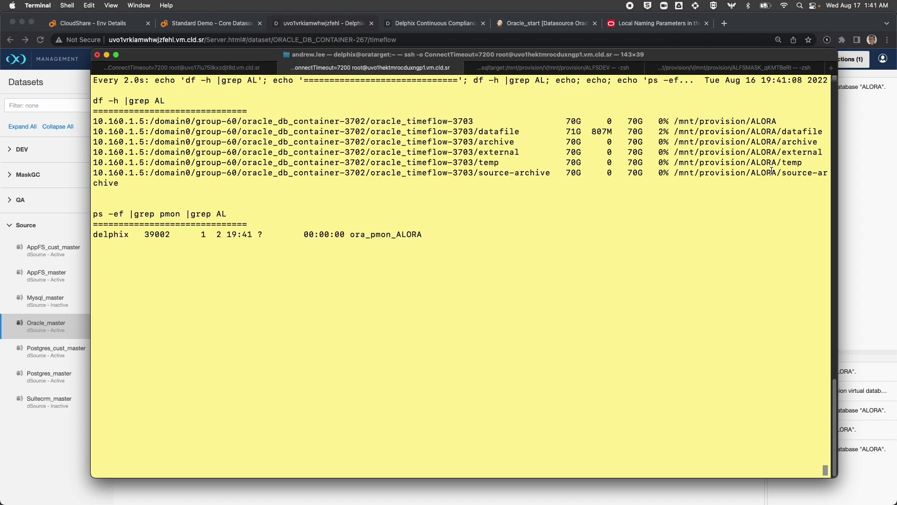
pyautogui.moveTo(432, 235); pyautogui.dragTo(382, 236)
pyautogui.click(466, 241)
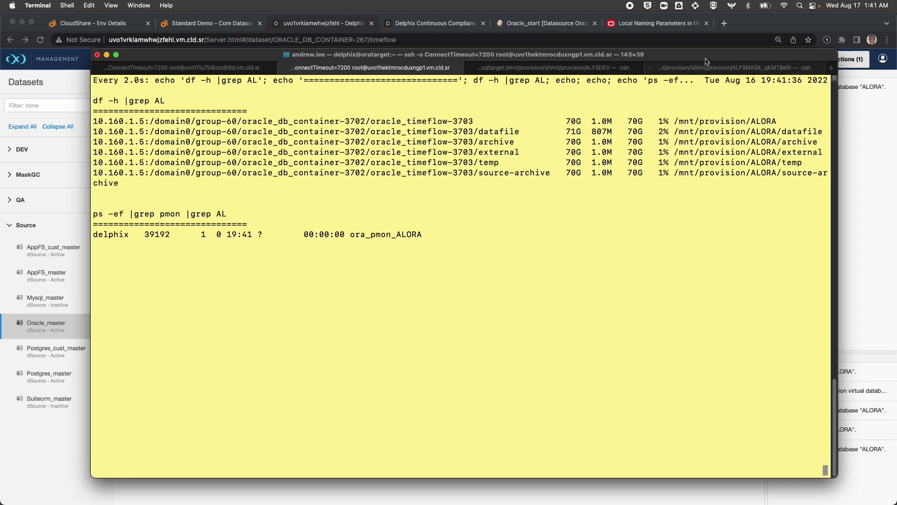
pyautogui.moveTo(800, 56); pyautogui.dragTo(732, 58)
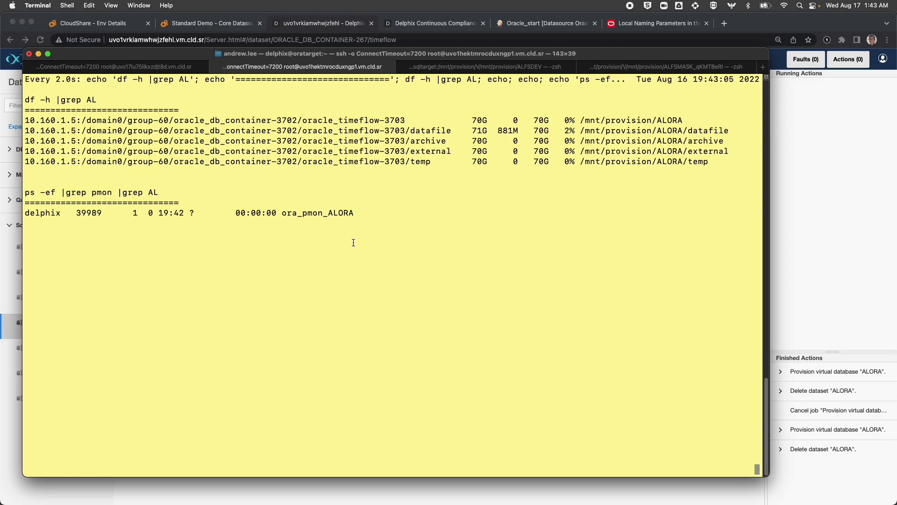
# Step: Stop the watch command on the target host and list the running pmon processes with "ps -ef |grep pmon"
pyautogui.hotkey('ctrl', 'c')
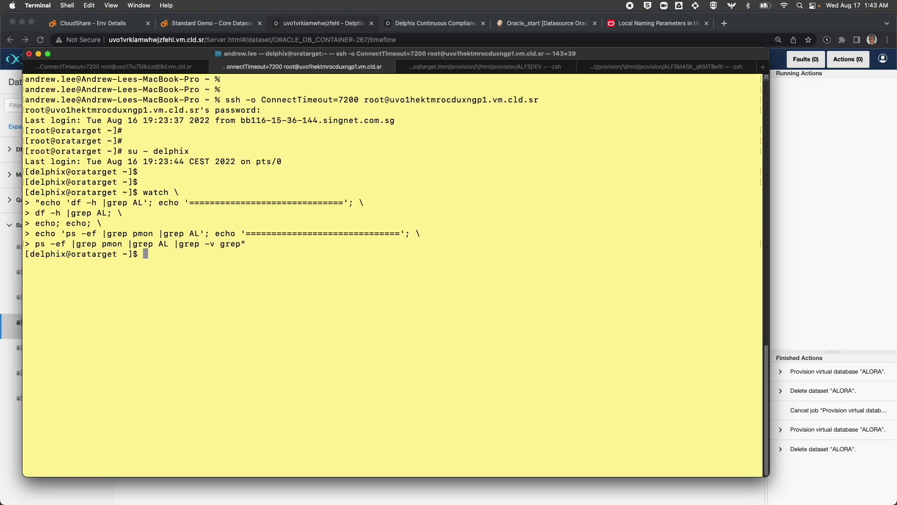
pyautogui.press('Return')
pyautogui.press('Return')
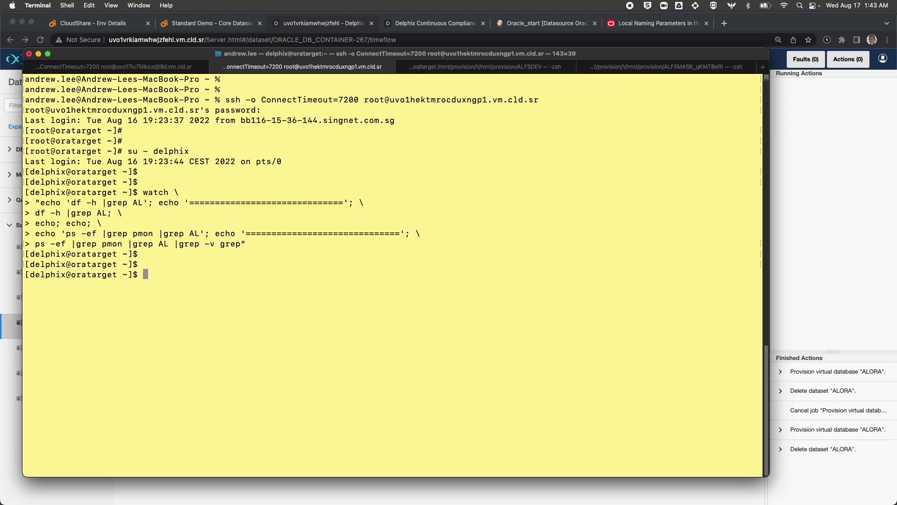
pyautogui.write('ps -ef |grep pmon')
pyautogui.press('Return')
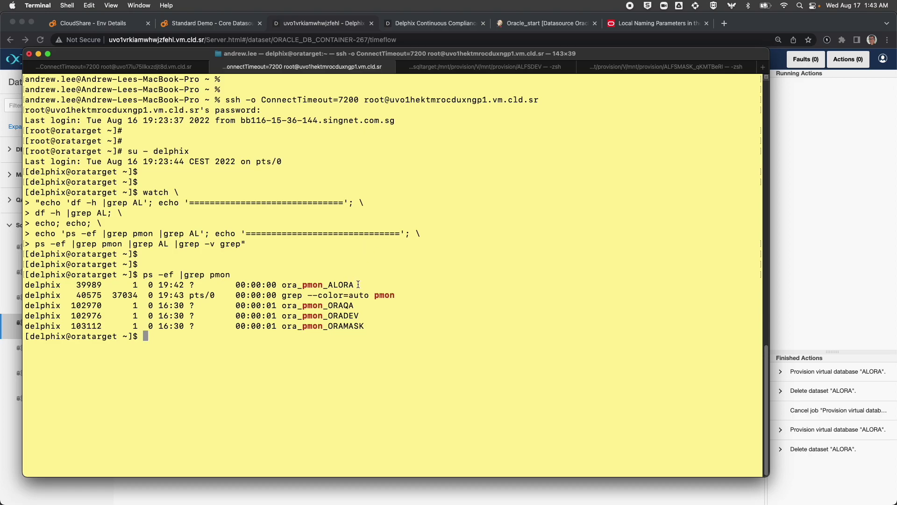
pyautogui.moveTo(356, 285); pyautogui.dragTo(331, 288)
pyautogui.click(476, 297)
pyautogui.press('Return')
pyautogui.press('Return')
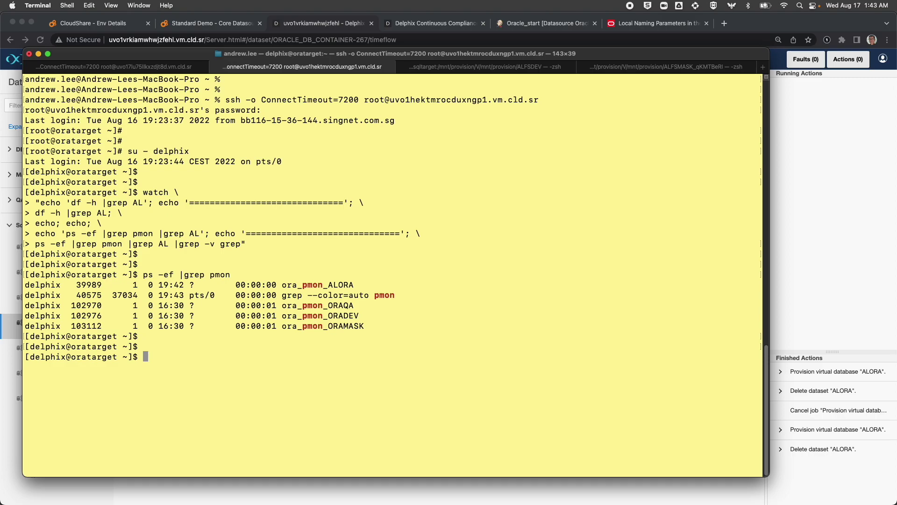
# Step: Set ORACLE_SID to ALORA and start SQL*Plus on the target host with "sqlplus / as sysdba"
pyautogui.write('export ORACLE_SID=ALORA')
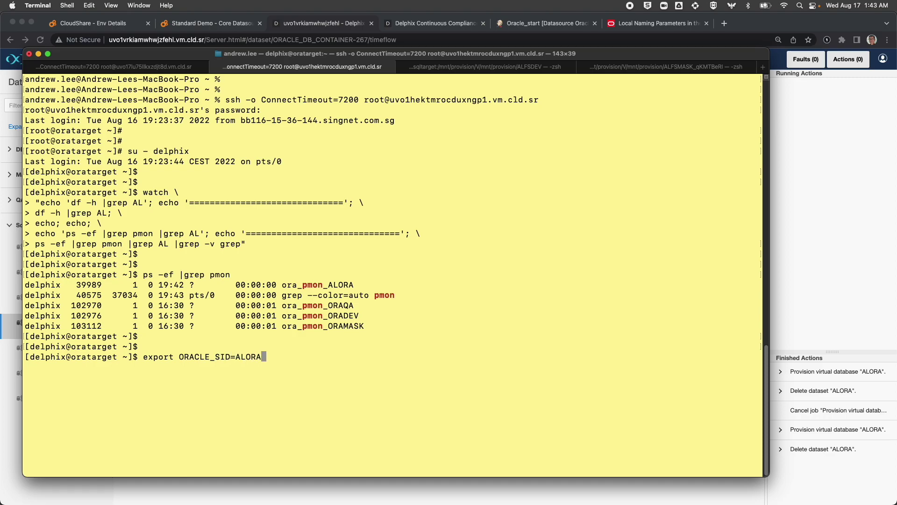
pyautogui.press('Return')
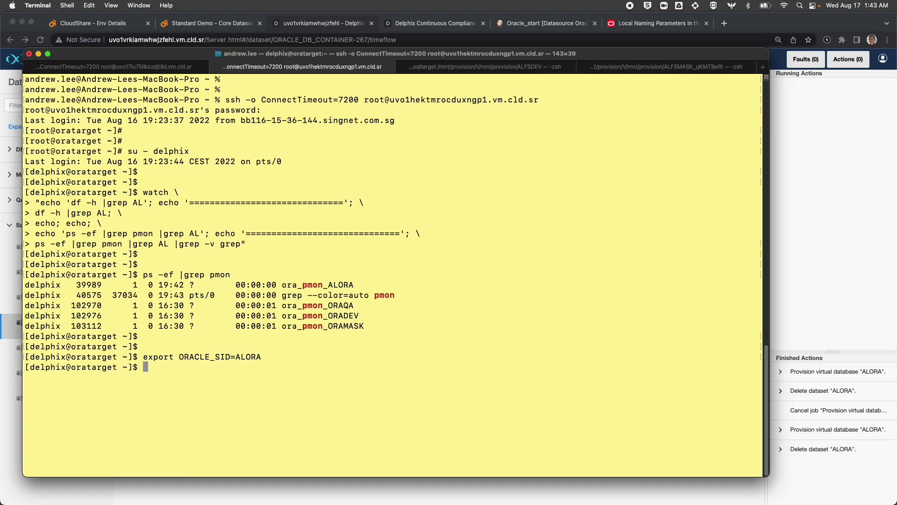
pyautogui.press('Return')
pyautogui.press('Return')
pyautogui.write('sqlp')
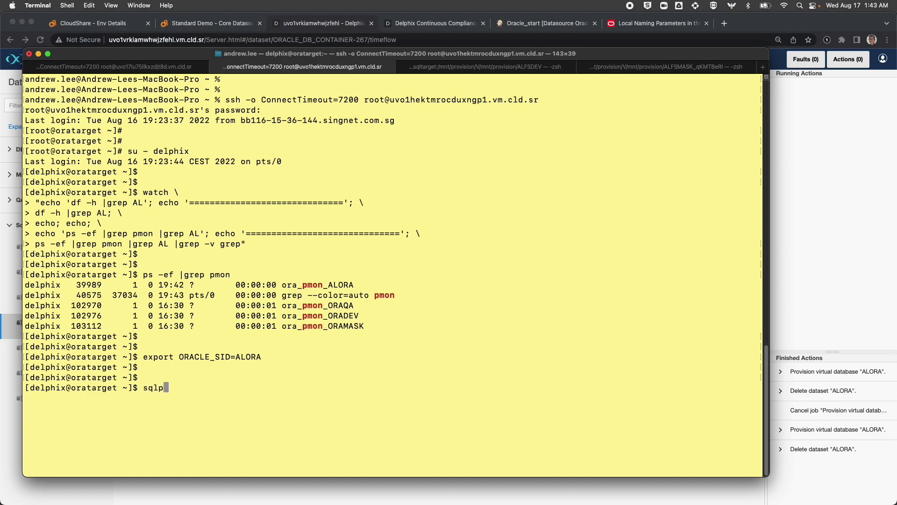
pyautogui.write('lus / as sysdba')
pyautogui.press('Return')
pyautogui.press('Return')
pyautogui.press('Return')
# Step: Query the database's name and open_mode from v$database
pyautogui.write('select na')
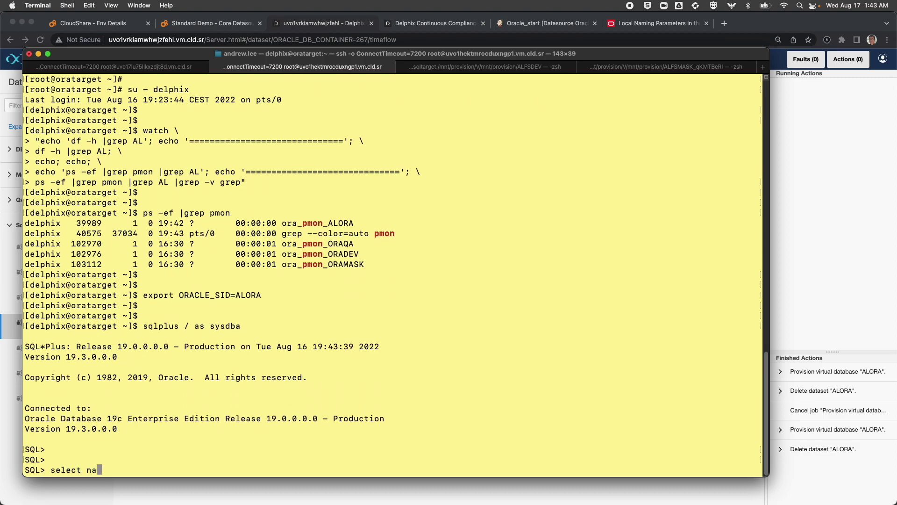
pyautogui.write('me, open_mode from v$database')
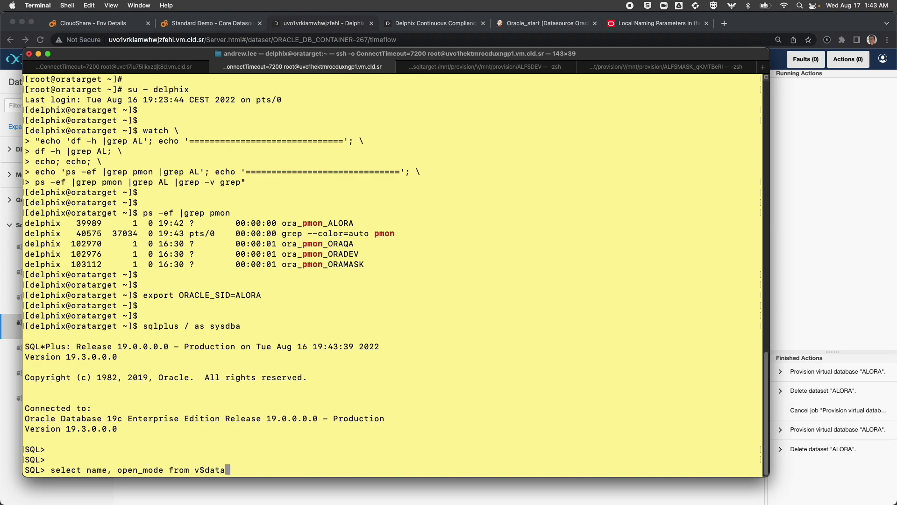
pyautogui.write(';')
pyautogui.press('Return')
pyautogui.press('Return')
pyautogui.press('Return')
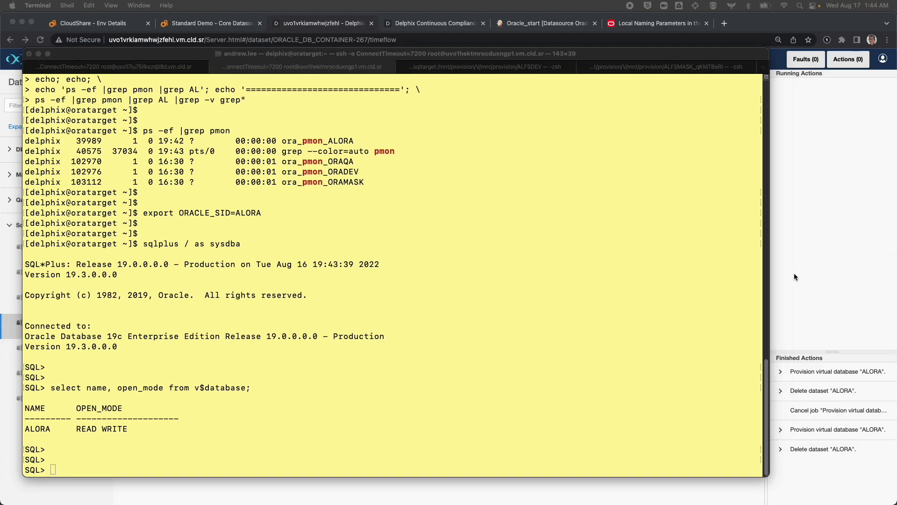
# Step: Query the database size with select sum(bytes / (1024*1024)) "DB Size in MB" from dba_data_files
pyautogui.click(594, 330)
pyautogui.press('super+v')
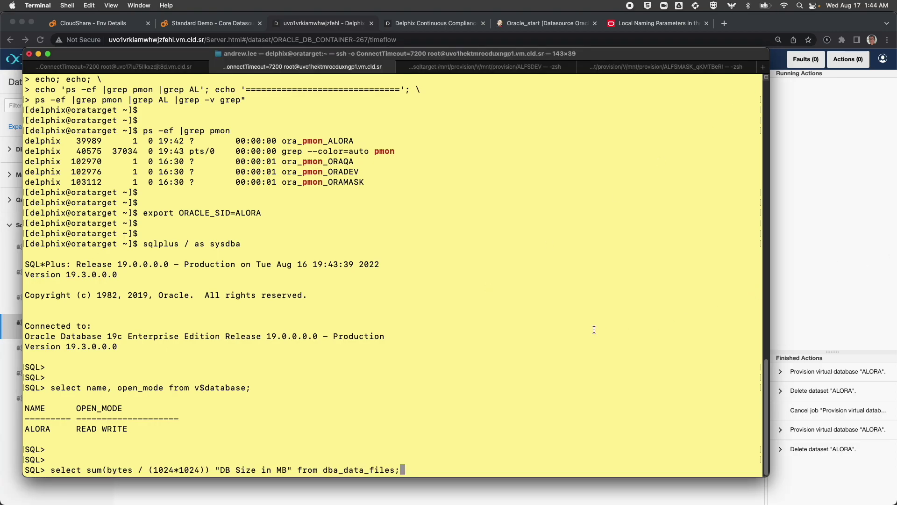
pyautogui.press('Return')
pyautogui.press('Return')
pyautogui.press('Return')
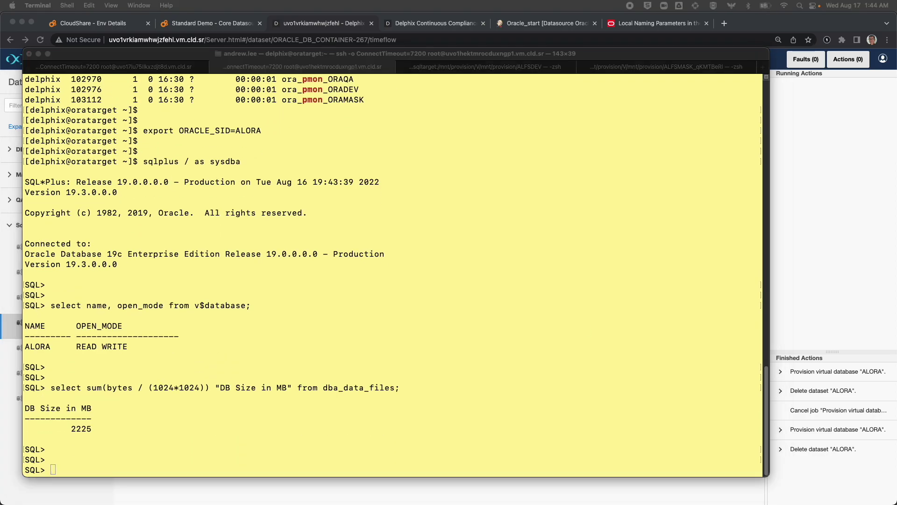
# Step: Run select count(*) "Count" from dba_tables and compare the query results with those in the source database session
pyautogui.click(518, 337)
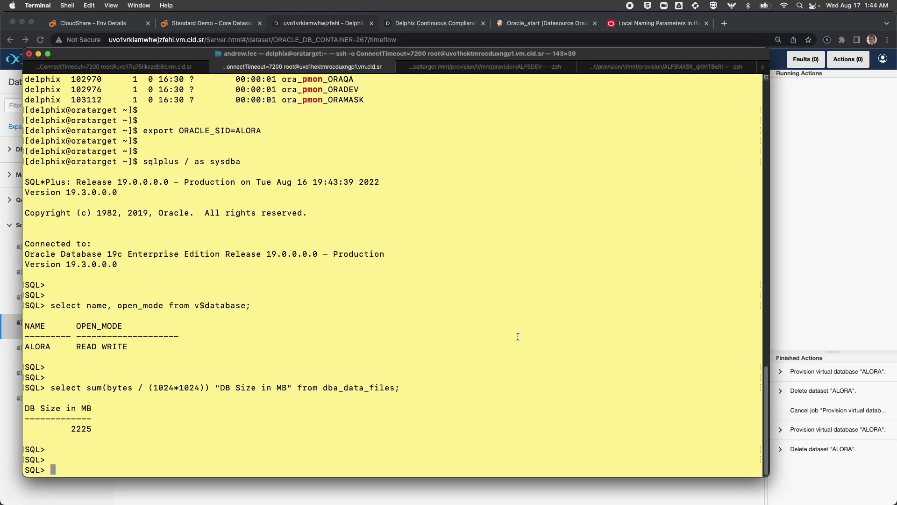
pyautogui.press('super+v')
pyautogui.press('Return')
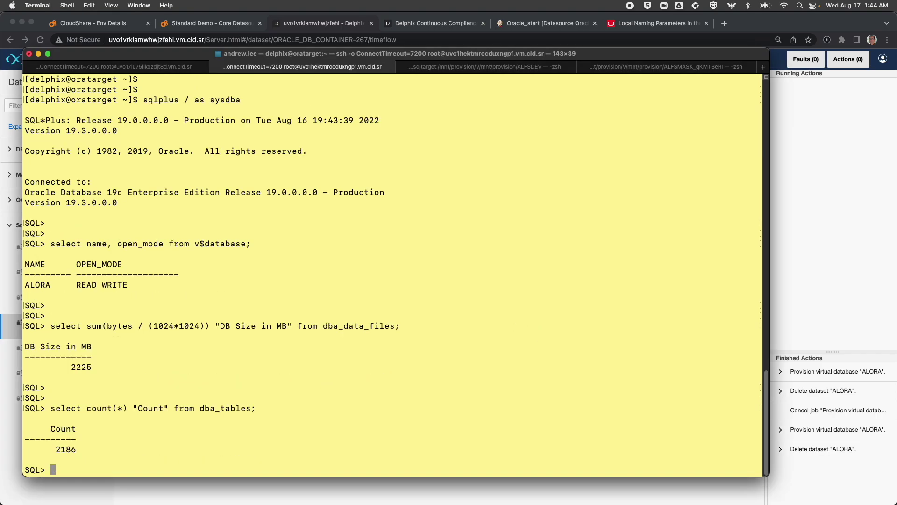
pyautogui.press('Return')
pyautogui.press('Return')
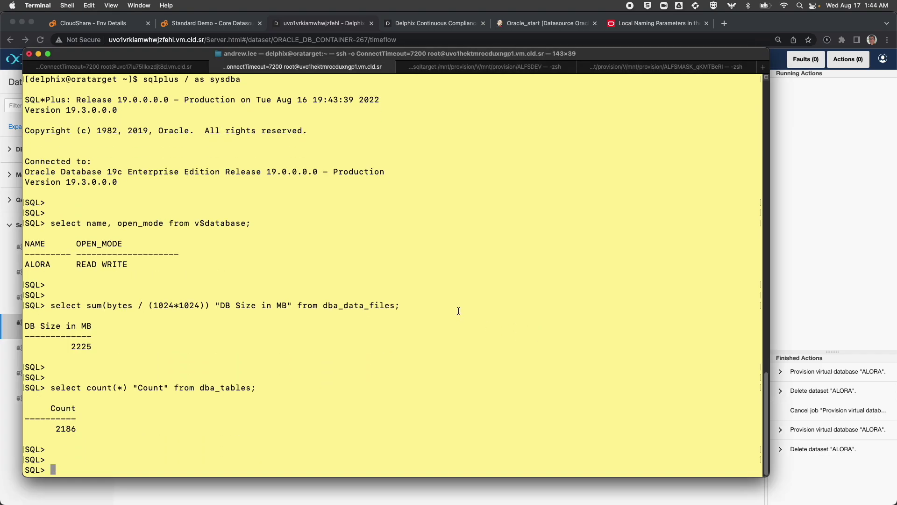
pyautogui.click(174, 71)
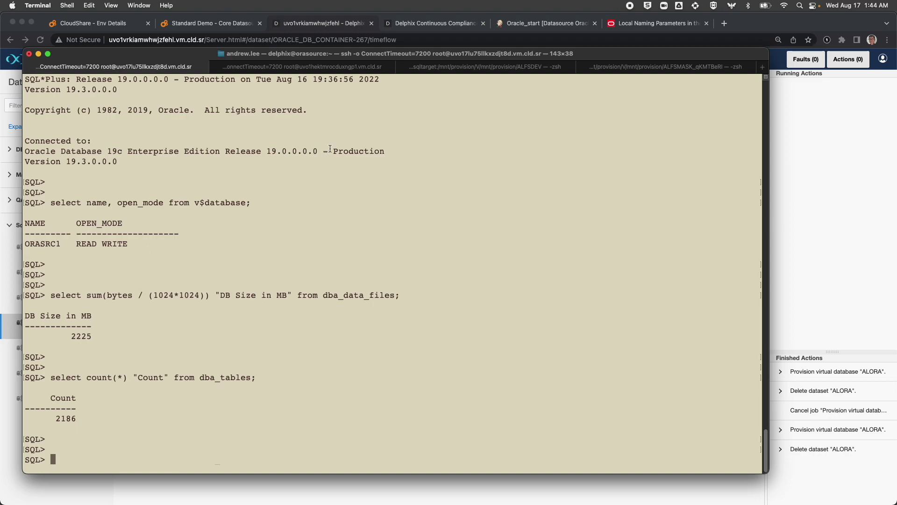
pyautogui.click(324, 72)
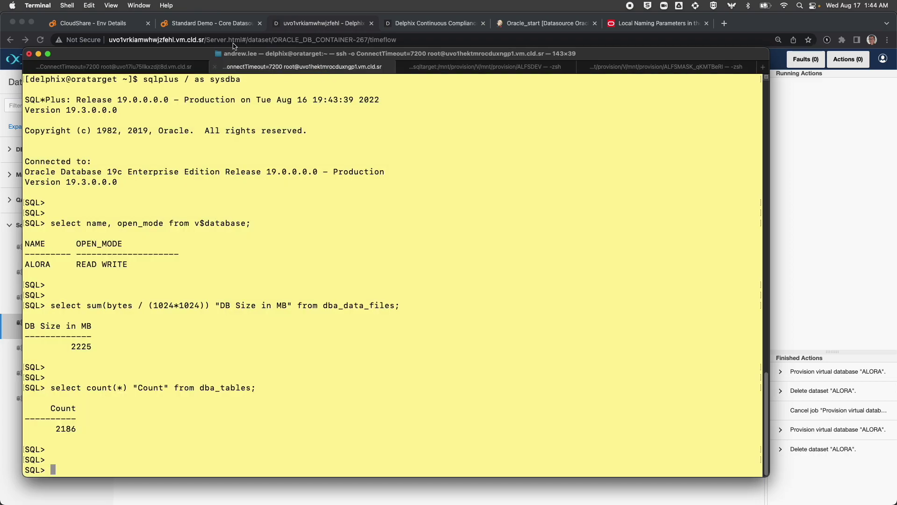
# Step: Switch to DBeaver on the CloudShare Developer VM and view the EMPLOYEES table in Oracle PROD's DELPHIXDB schema
pyautogui.click(220, 24)
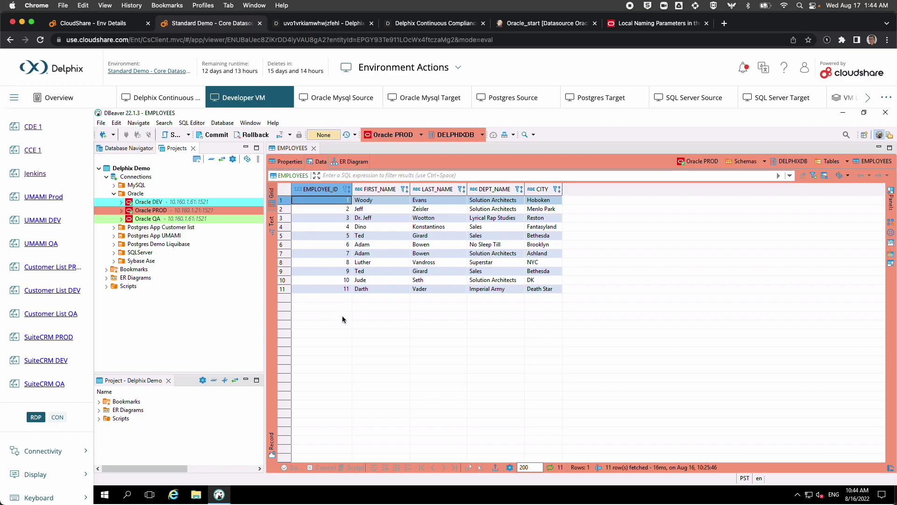
pyautogui.click(158, 210)
pyautogui.click(121, 210)
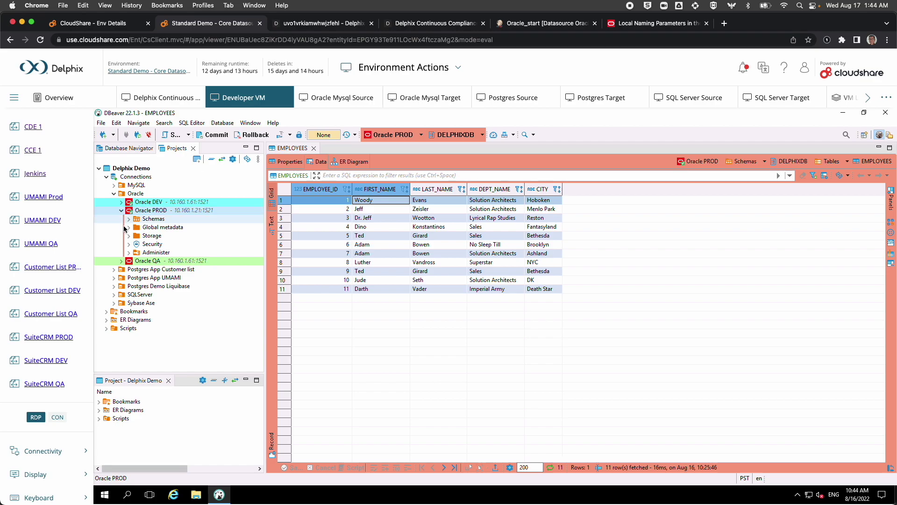
pyautogui.click(129, 219)
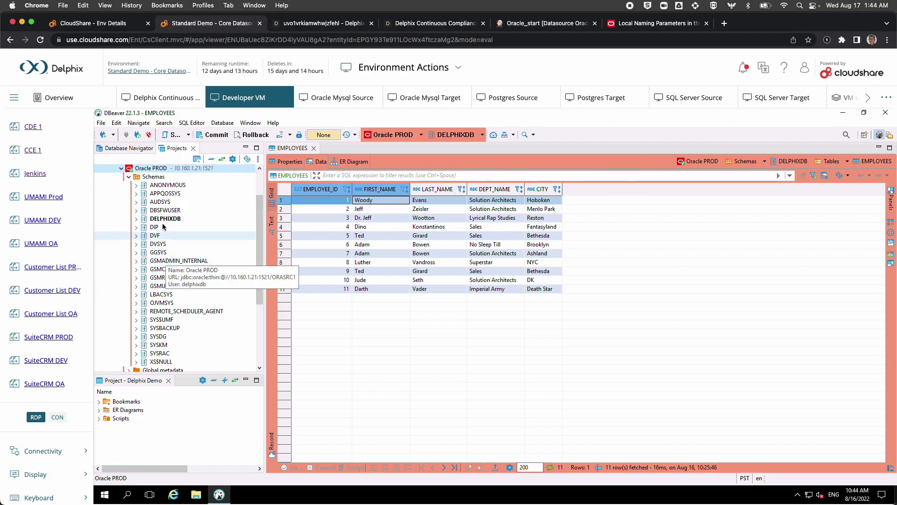
pyautogui.click(136, 219)
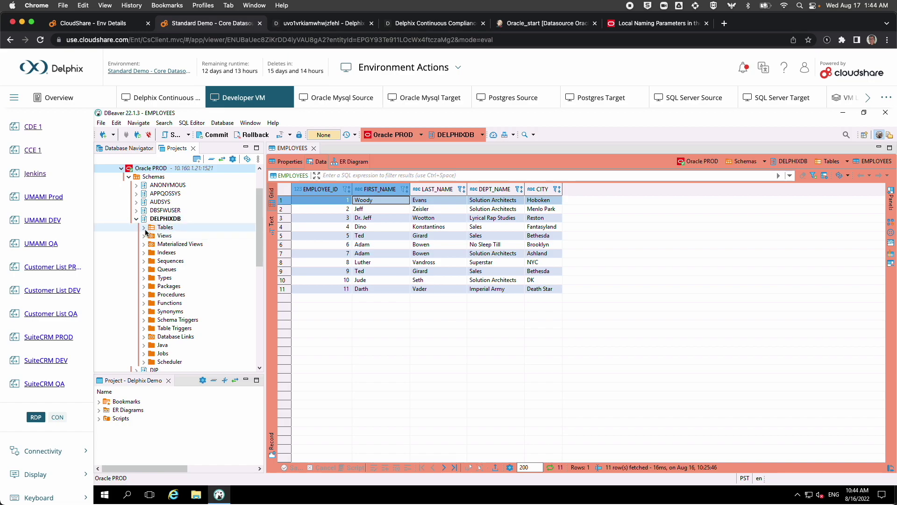
pyautogui.doubleClick(180, 227)
pyautogui.doubleClick(180, 244)
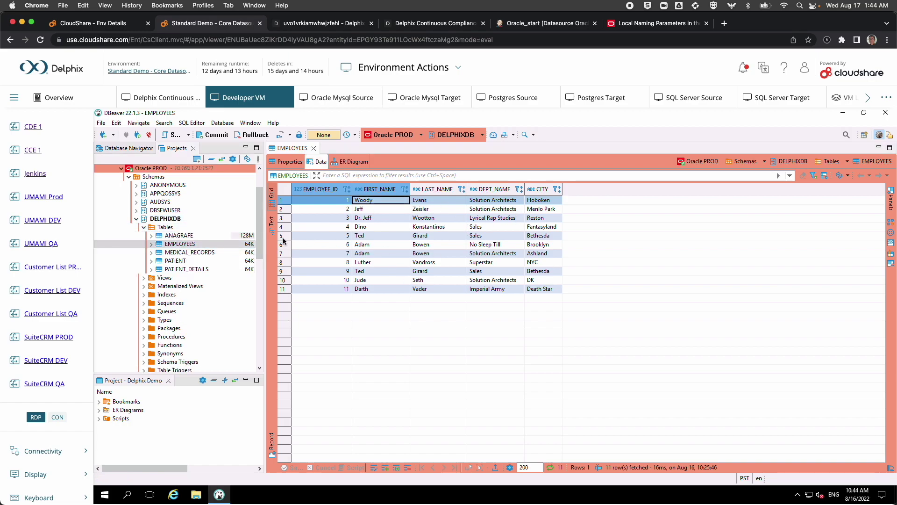
# Step: Duplicate the Oracle DEV connection within the Oracle connections folder
pyautogui.scroll(3, 260, 195)
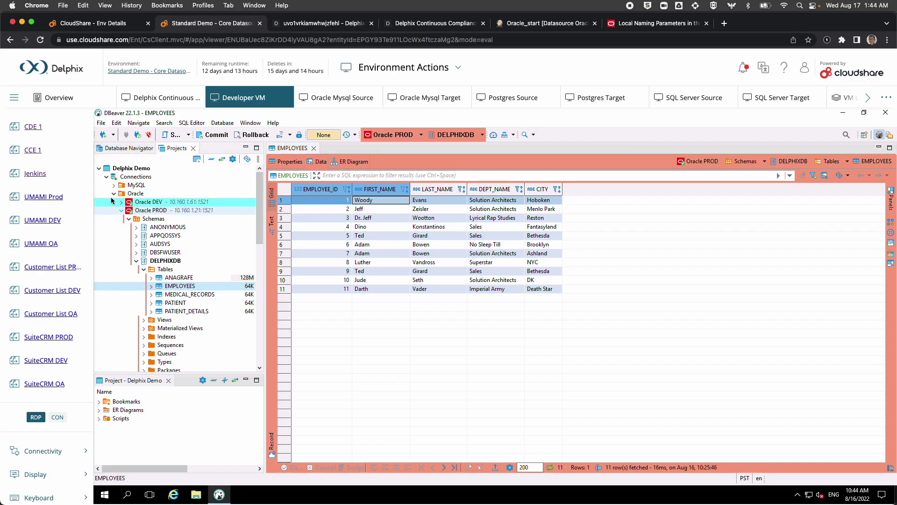
pyautogui.click(143, 194)
pyautogui.rightClick(148, 202)
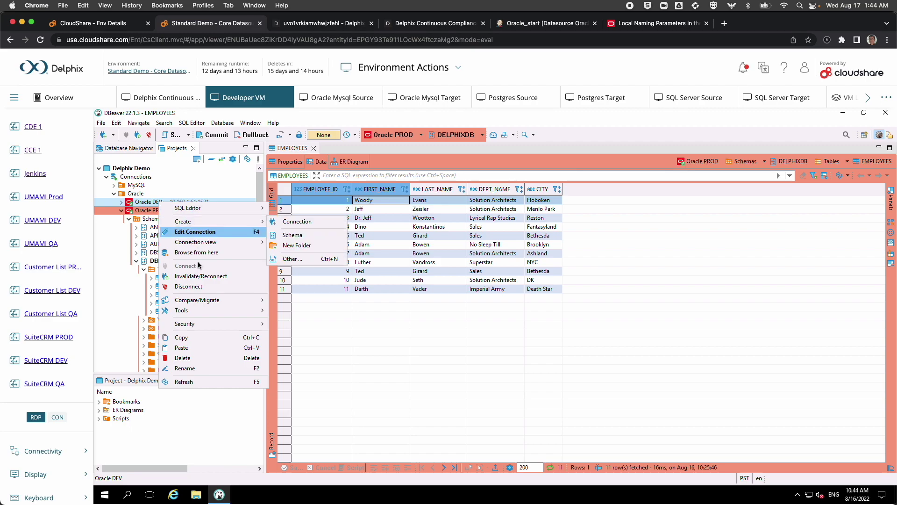
pyautogui.click(195, 337)
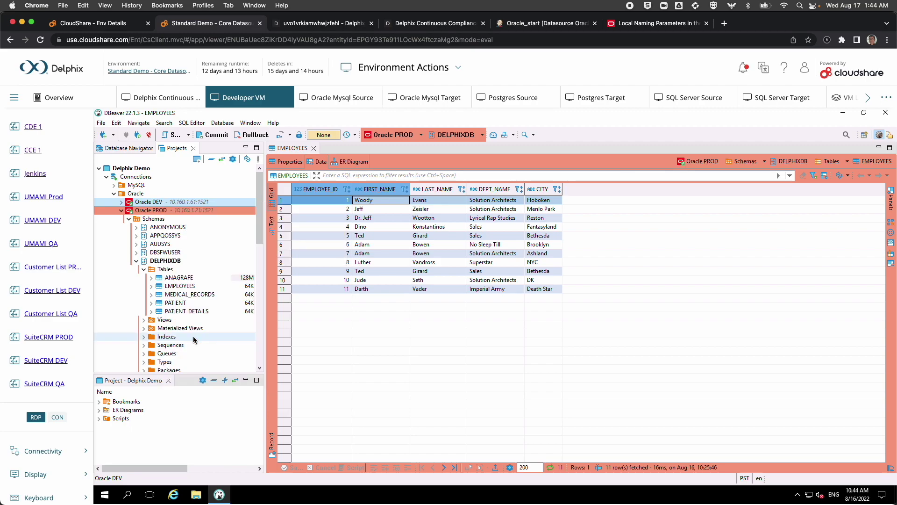
pyautogui.rightClick(136, 193)
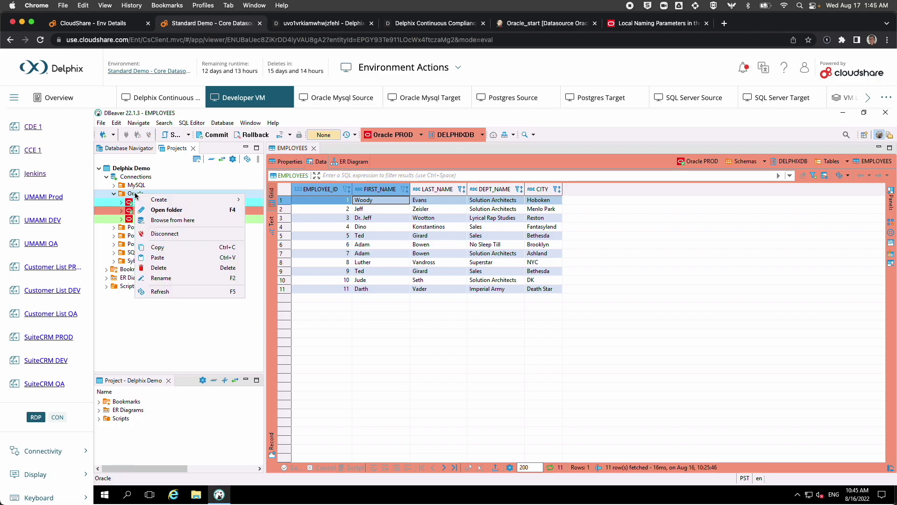
pyautogui.click(158, 258)
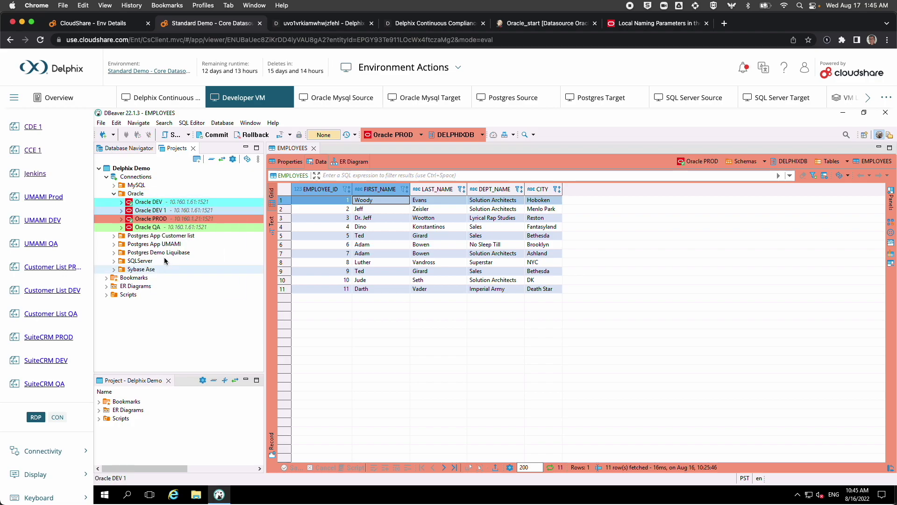
# Step: Rename the copied connection, Oracle DEV 1, as ALORA
pyautogui.rightClick(160, 213)
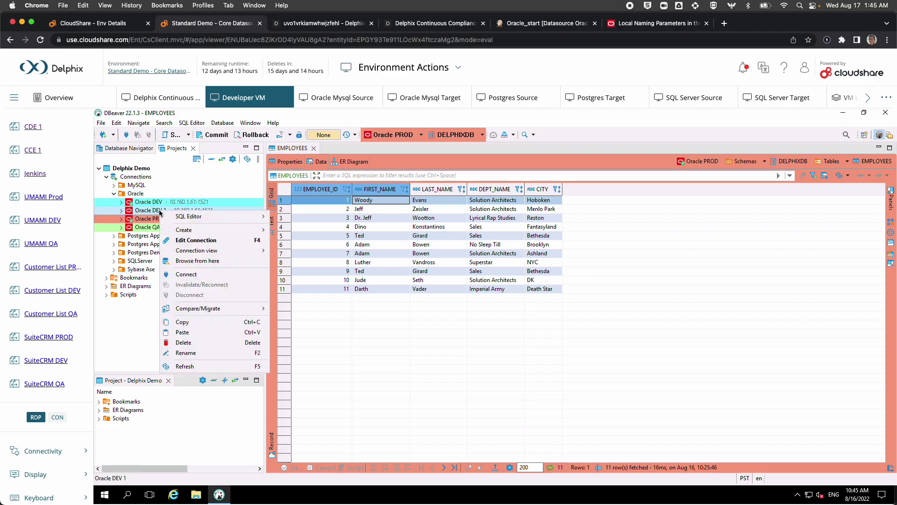
pyautogui.click(200, 343)
pyautogui.write('ALORA')
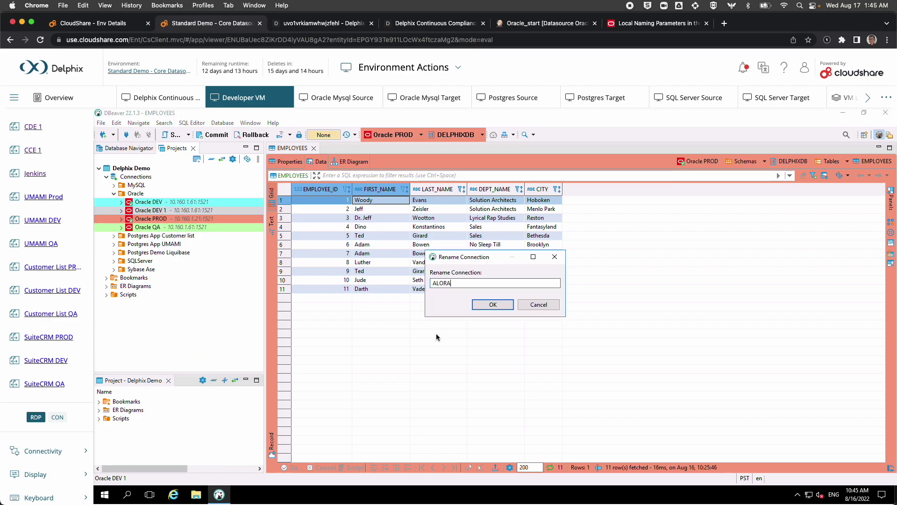
pyautogui.click(490, 305)
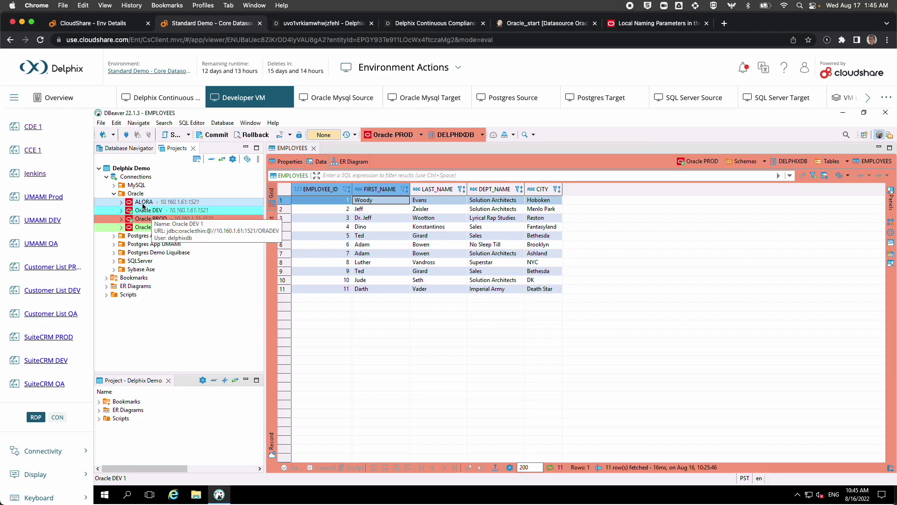
# Step: Set the ALORA connection's database service name to ALORA, test the connection and save the settings
pyautogui.rightClick(143, 202)
pyautogui.click(177, 234)
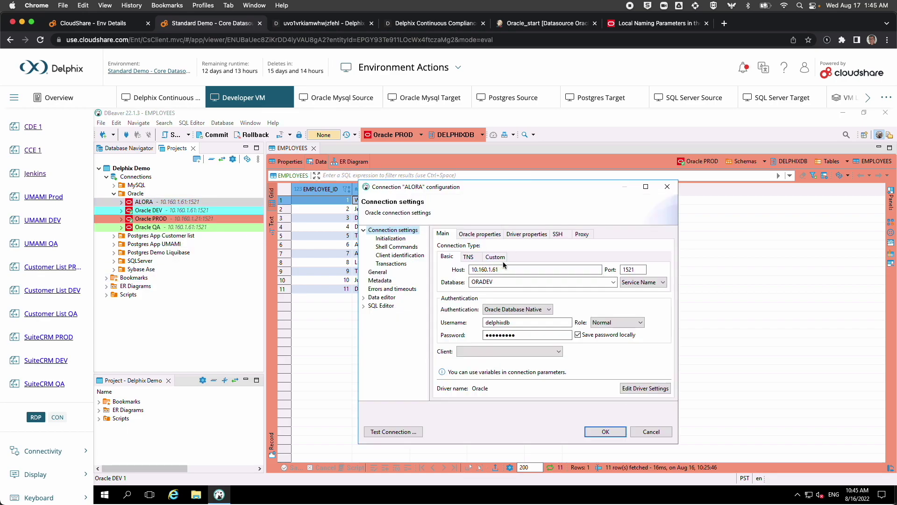
pyautogui.moveTo(506, 281); pyautogui.dragTo(450, 283)
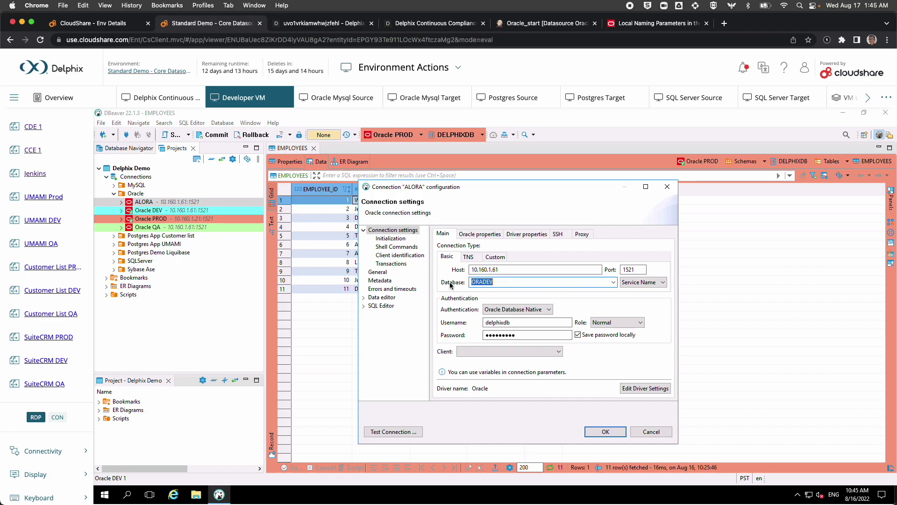
pyautogui.write('ALORA')
pyautogui.click(411, 432)
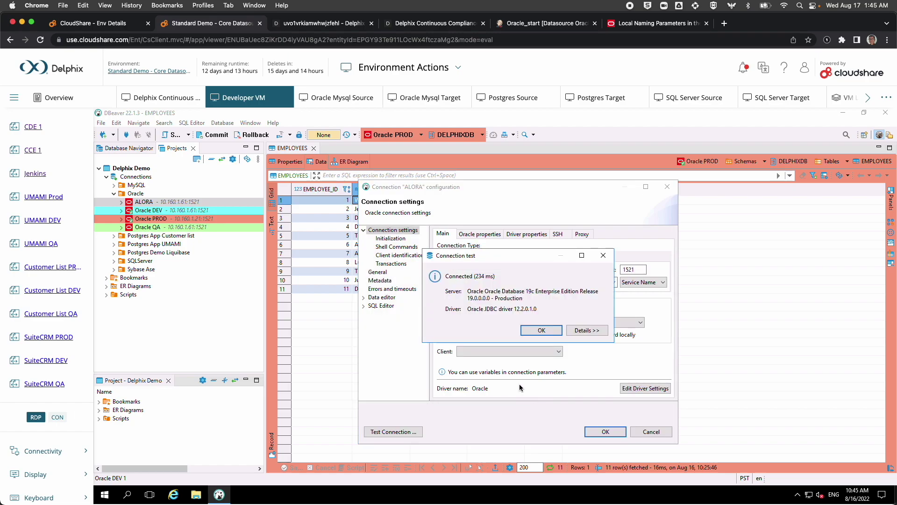
pyautogui.click(541, 330)
pyautogui.click(605, 432)
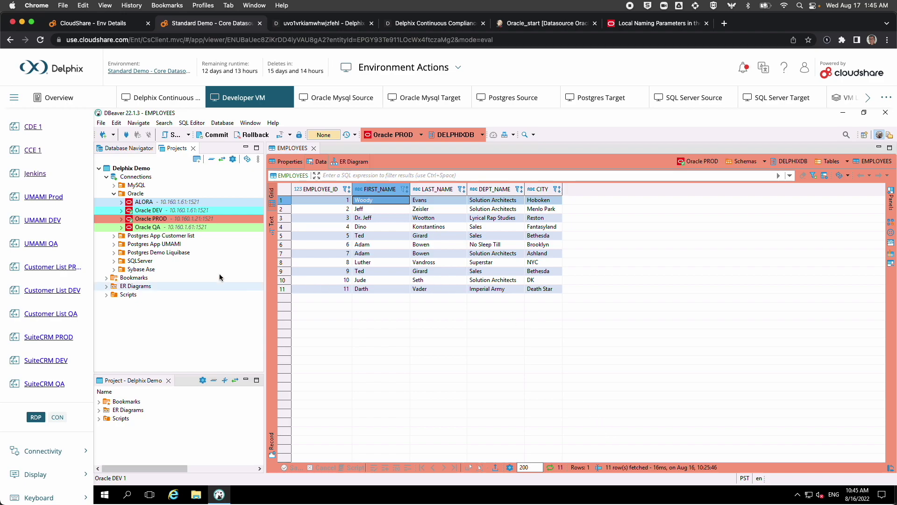
# Step: View the EMPLOYEES table in ALORA's DELPHIXDB schema and compare its rows with the Oracle PROD table
pyautogui.click(121, 203)
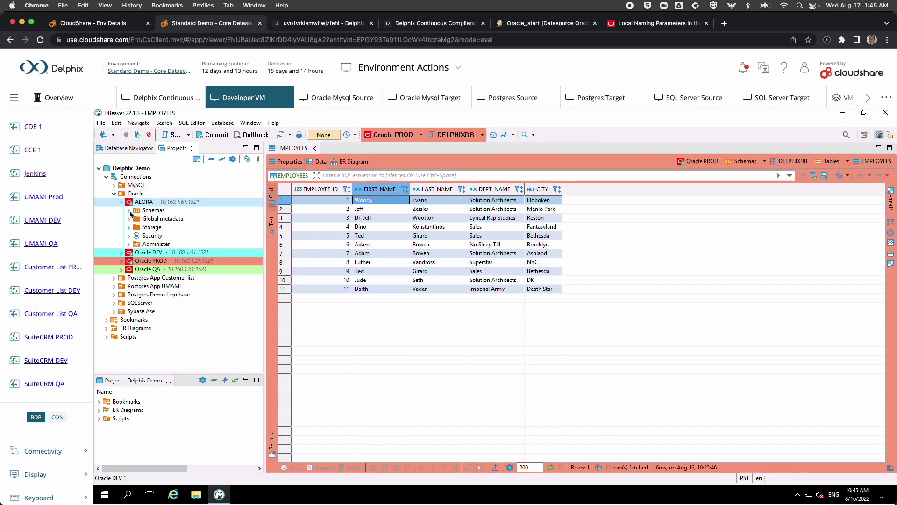
pyautogui.click(129, 211)
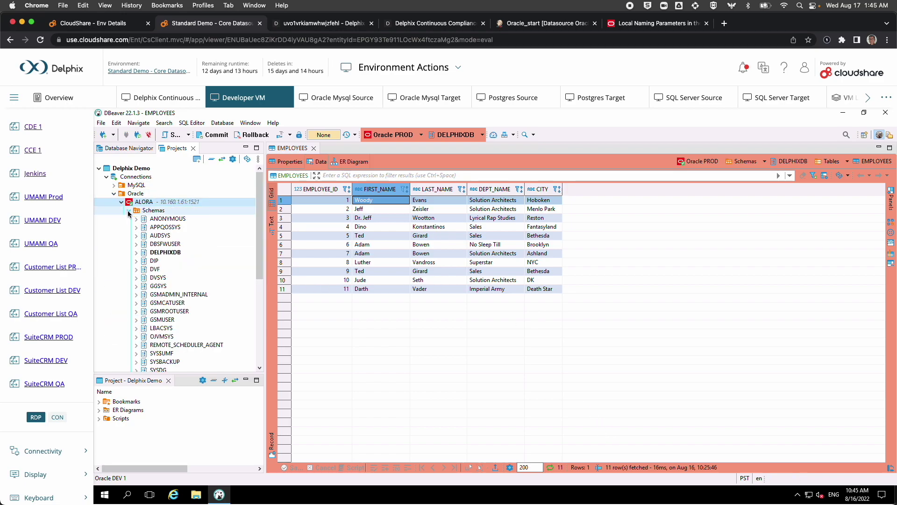
pyautogui.click(136, 252)
pyautogui.click(144, 261)
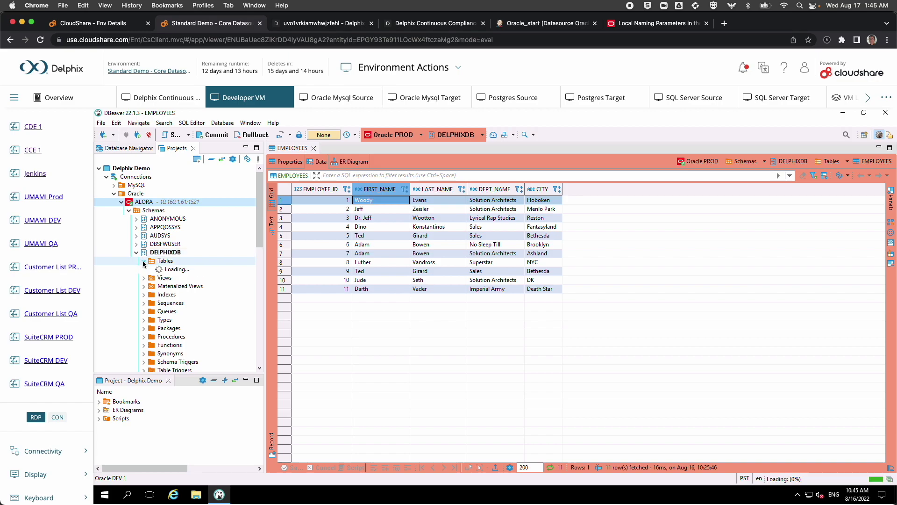
pyautogui.doubleClick(173, 279)
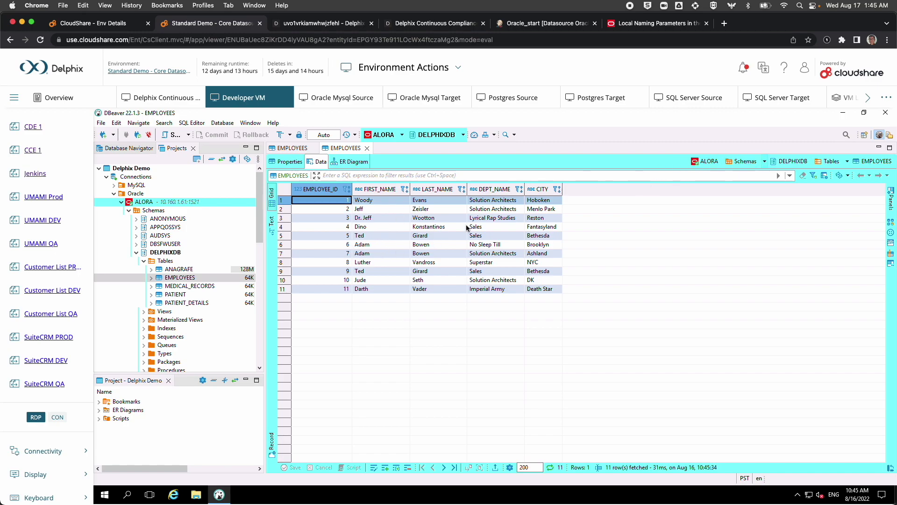
pyautogui.click(292, 149)
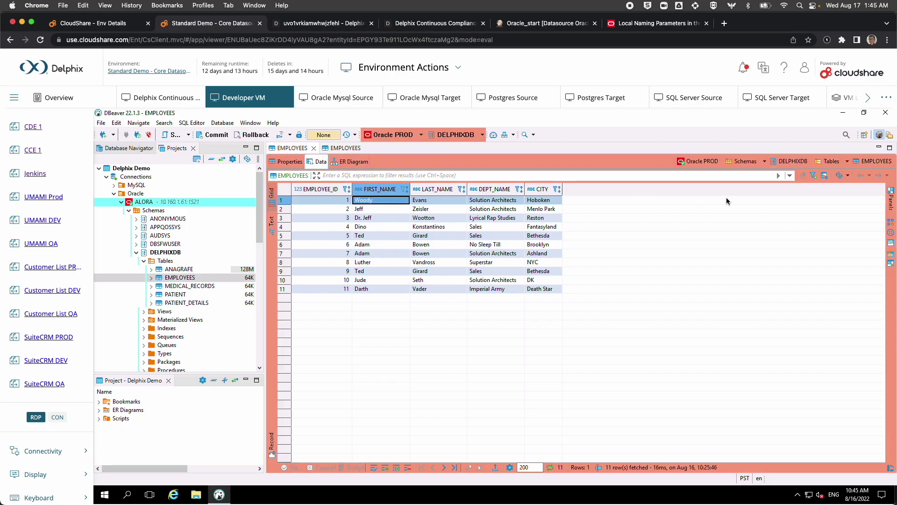
pyautogui.click(338, 149)
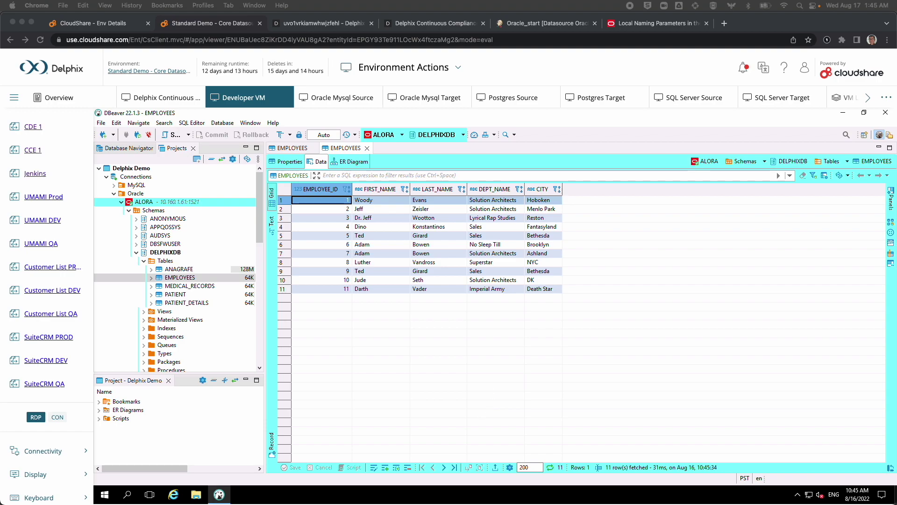
# Step: Switch to the Terminal session on oratarget and exit SQL*Plus
pyautogui.press('super+Tab')
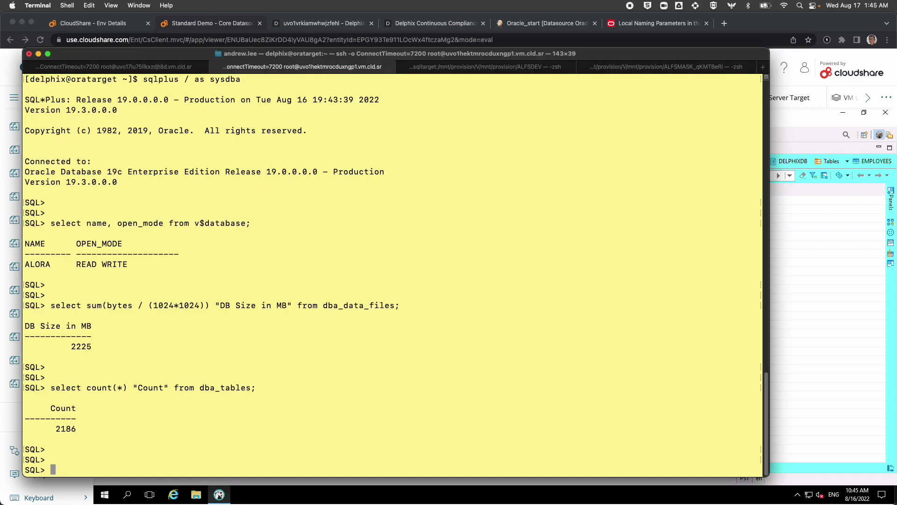
pyautogui.write('exit')
pyautogui.press('Return')
pyautogui.press('Return')
pyautogui.press('Return')
pyautogui.press('Return')
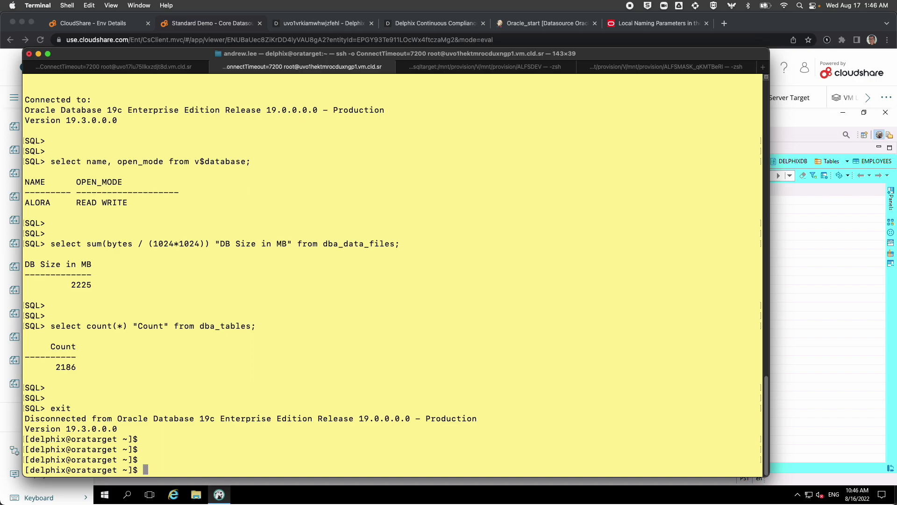
# Step: List the virtual database's mounted file systems on the target host with df -h |grep AL
pyautogui.write('df -h |grep')
pyautogui.write('AL')
pyautogui.press('Return')
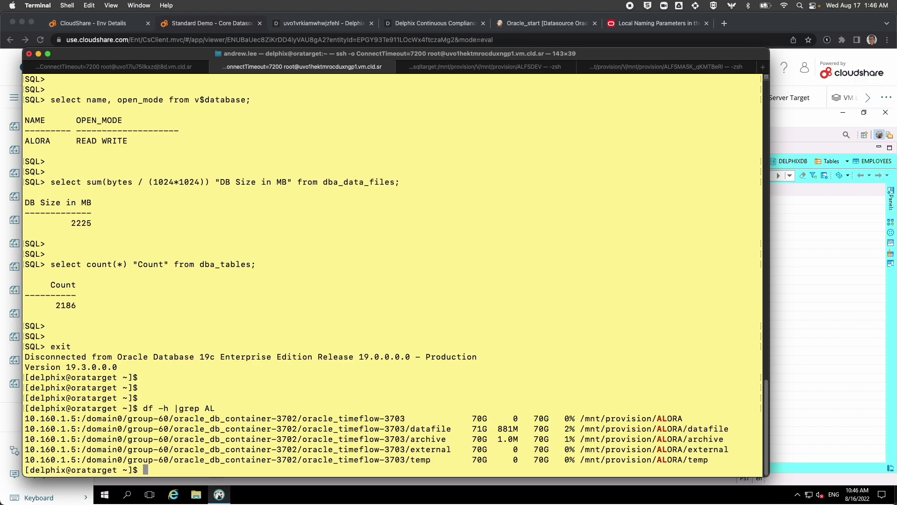
pyautogui.press('Return')
pyautogui.press('Return')
pyautogui.press('Return')
pyautogui.press('Return')
pyautogui.press('Return')
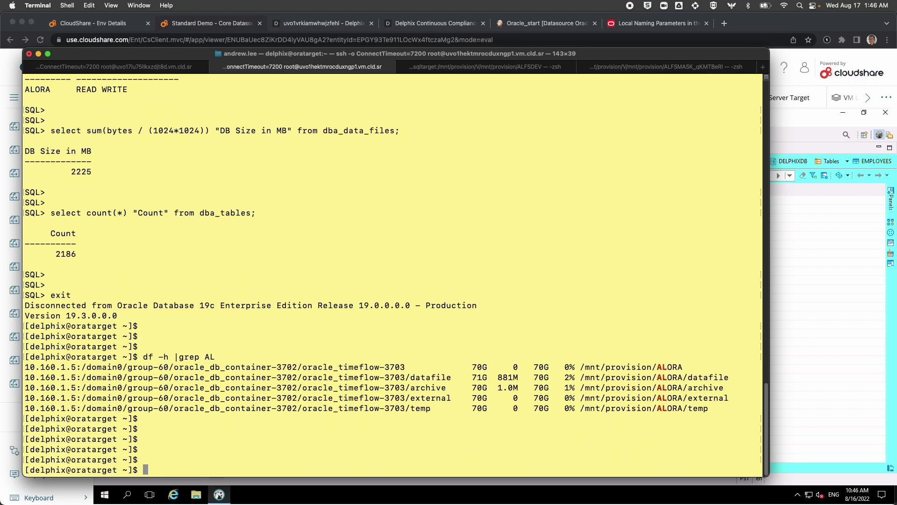
# Step: Highlight the mount points under /mnt/provision/ALORA in the df output to examine them
pyautogui.moveTo(580, 367); pyautogui.dragTo(718, 411)
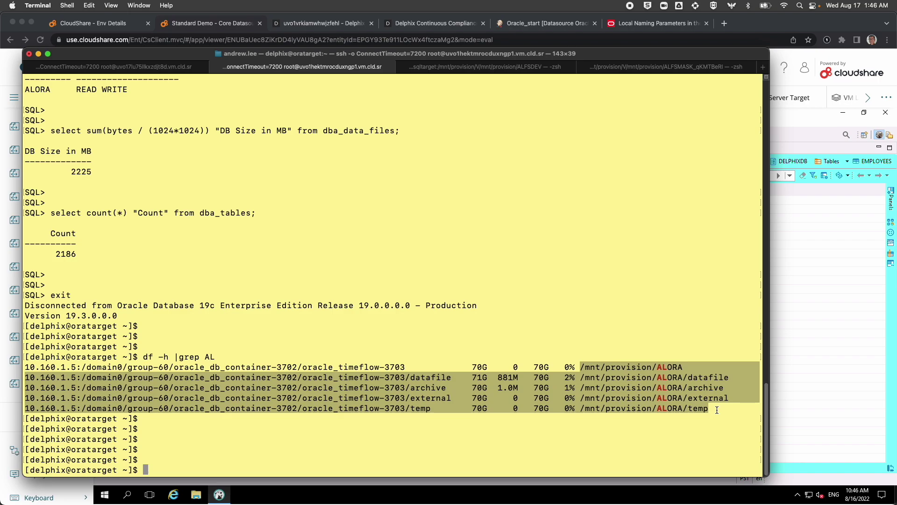
pyautogui.click(612, 345)
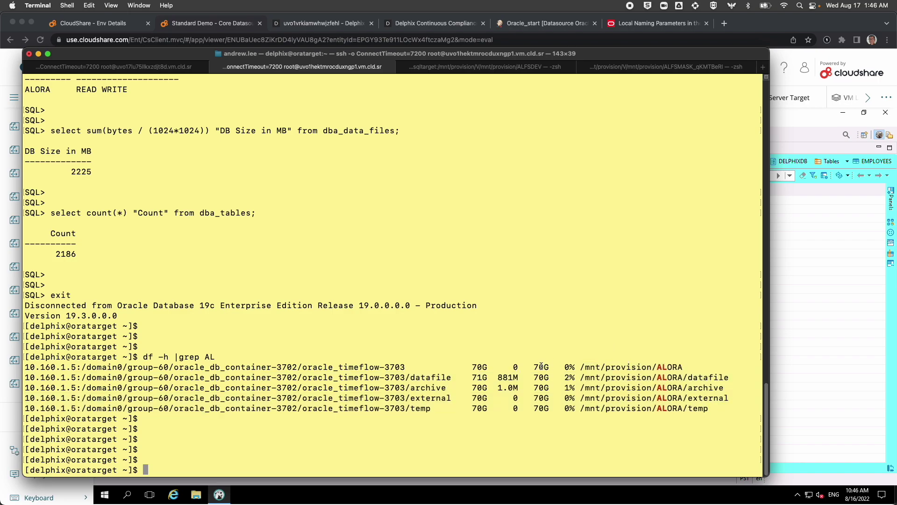
pyautogui.moveTo(576, 367); pyautogui.dragTo(719, 407)
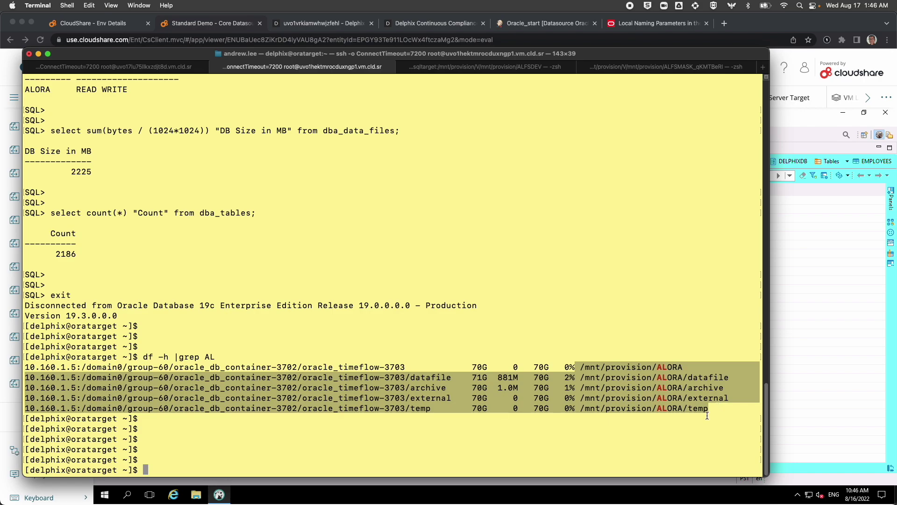
pyautogui.press('Return')
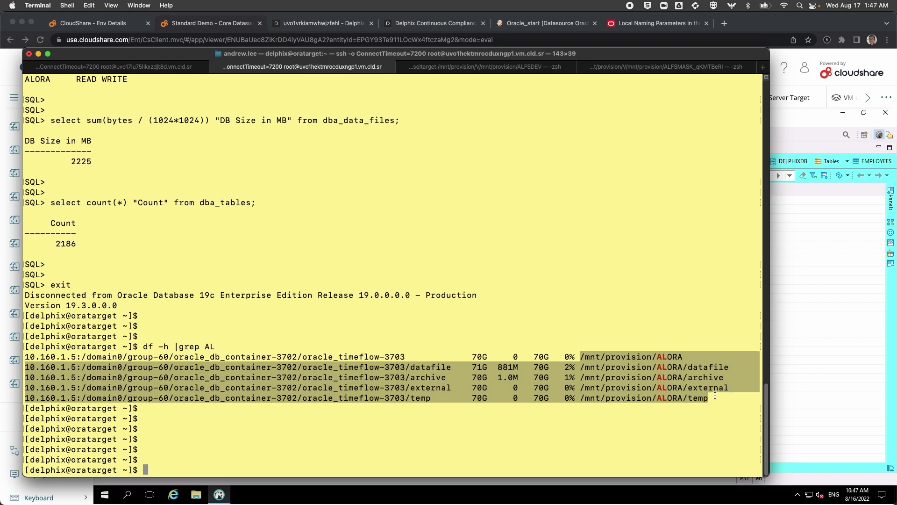